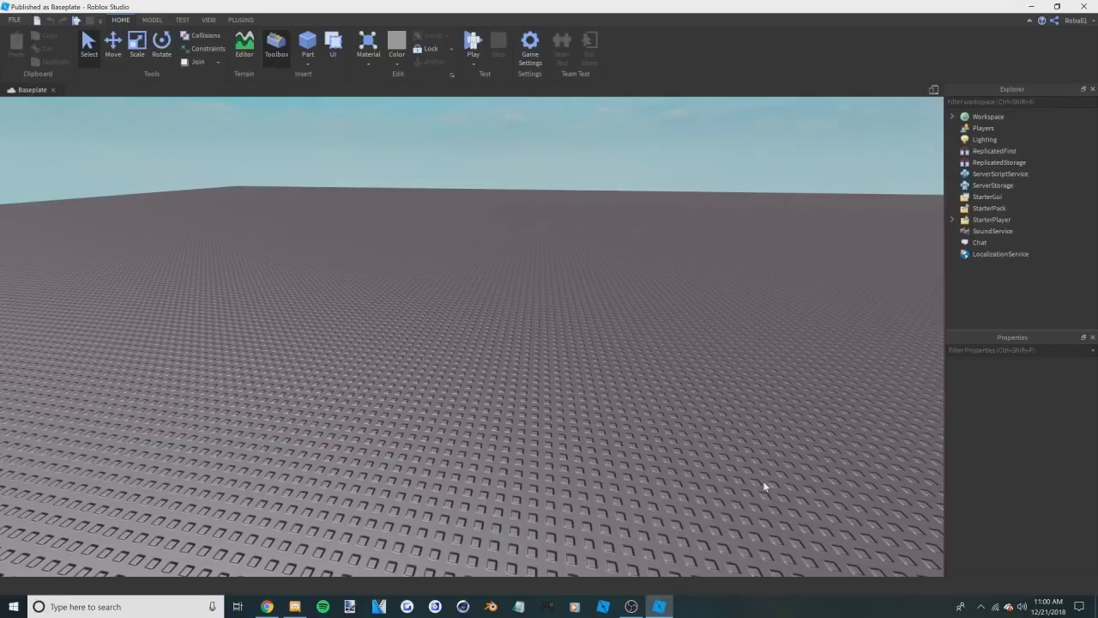
# - Activate the Building Tools by F3X plugin and dismiss its HttpService notice
pyautogui.moveTo(642, 354); pyautogui.dragTo(641, 353, button='right')
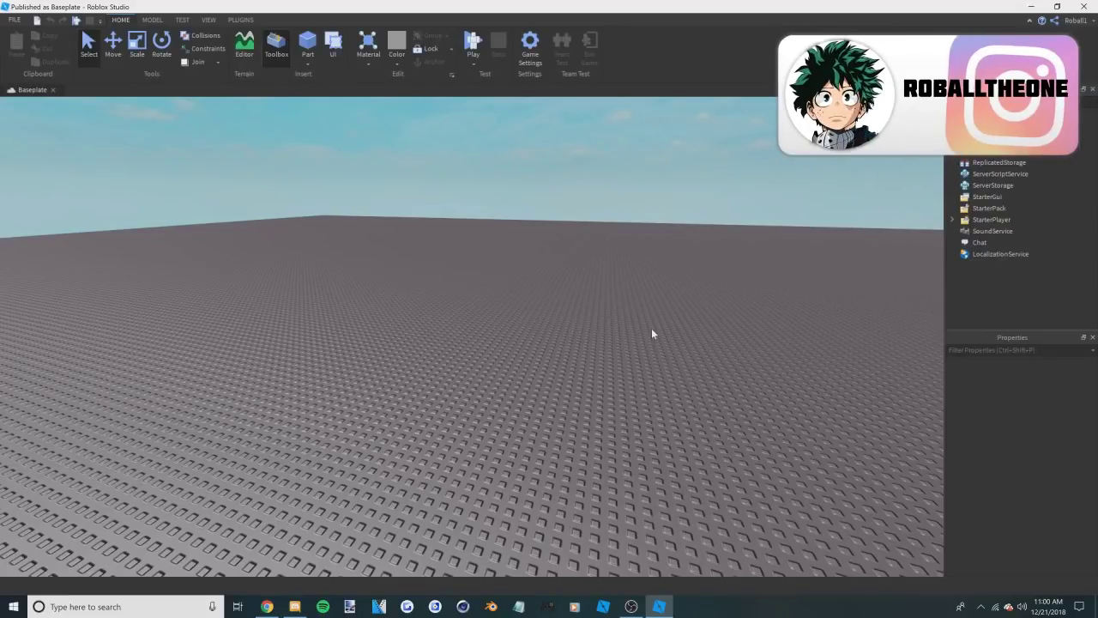
pyautogui.click(232, 23)
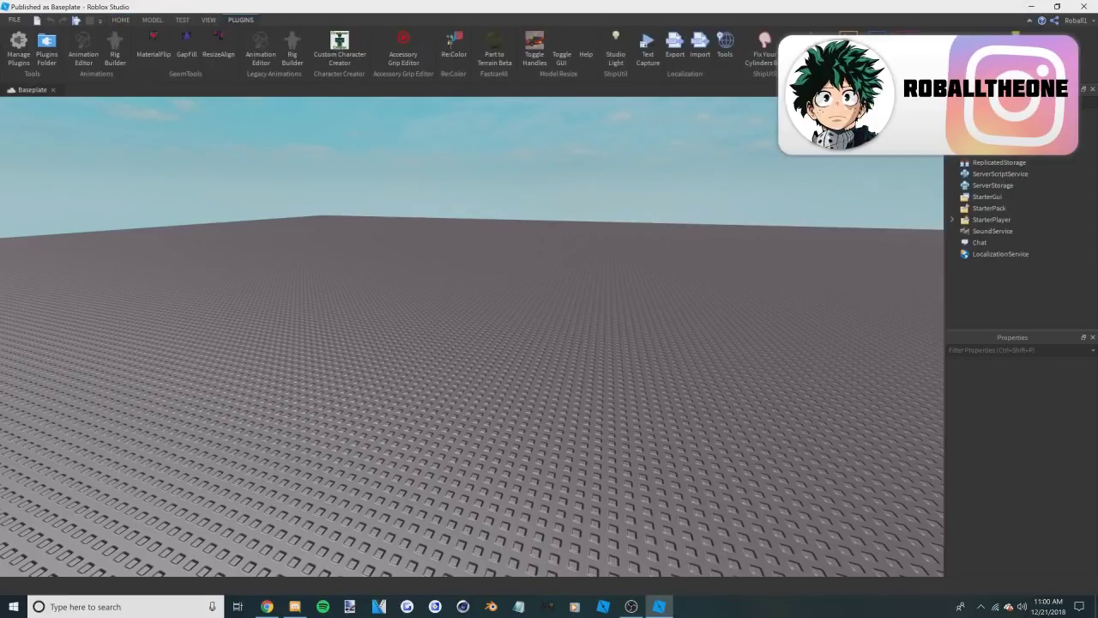
pyautogui.scroll(2, 595, 368)
pyautogui.scroll(2, 594, 364)
pyautogui.scroll(-4, 594, 363)
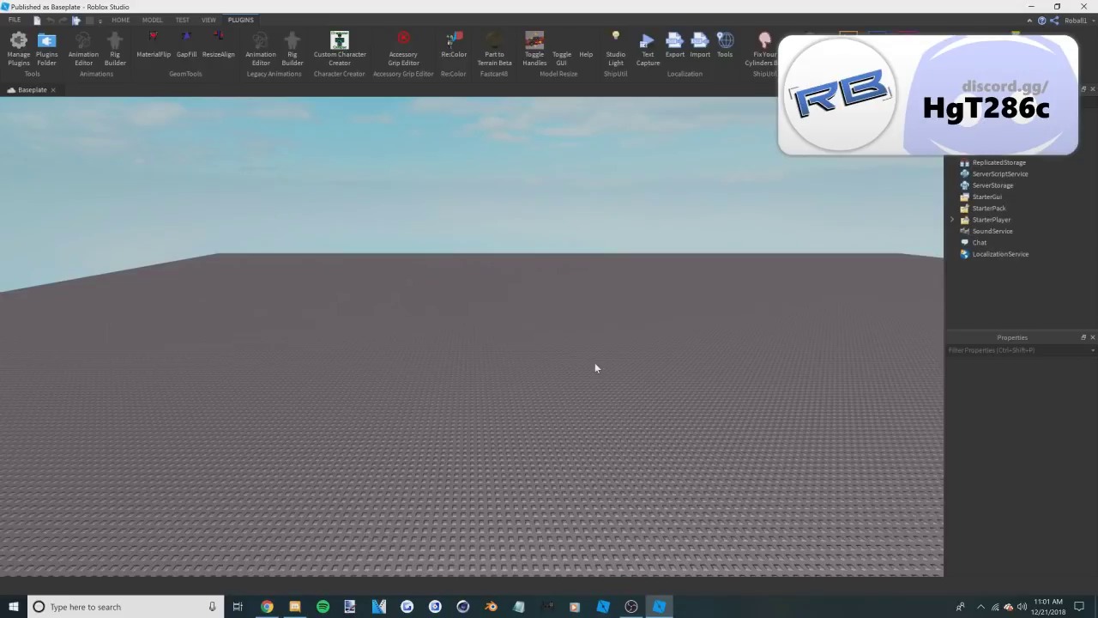
pyautogui.click(1016, 50)
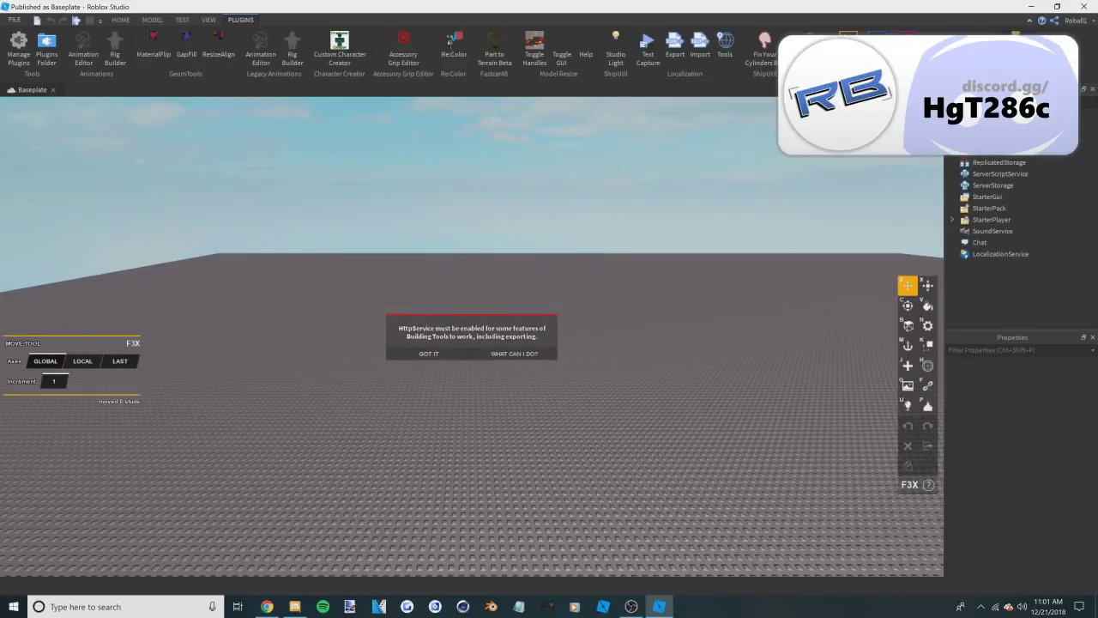
pyautogui.click(429, 353)
# - Create a new block part on the baseplate with the F3X new part tool
pyautogui.moveTo(467, 327); pyautogui.dragTo(468, 329, button='right')
pyautogui.press('w')
pyautogui.scroll(3, 466, 325)
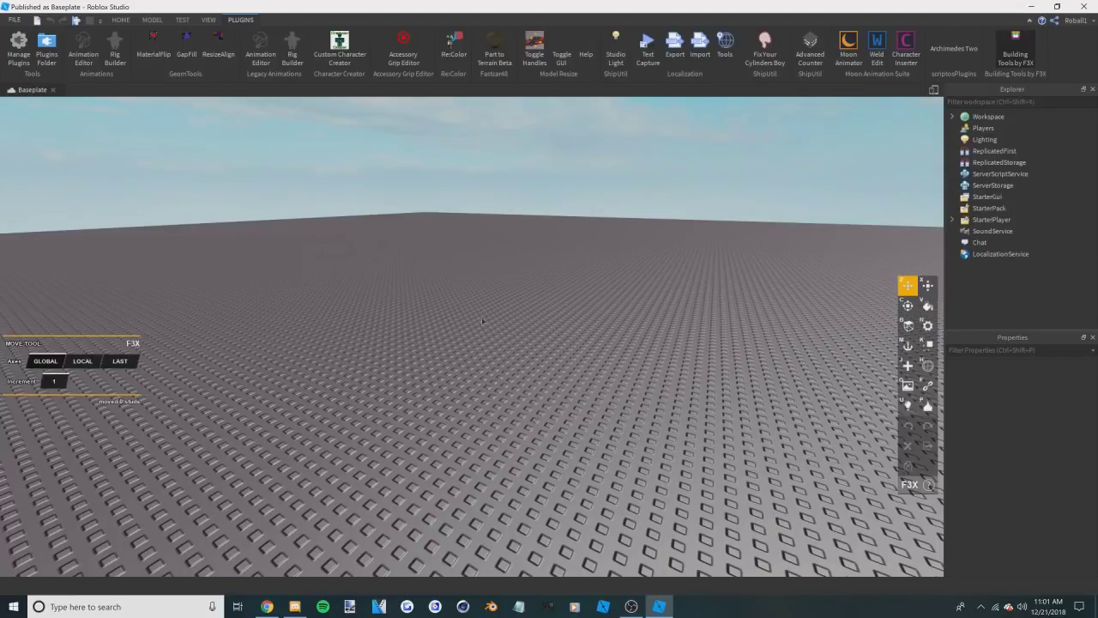
pyautogui.press('j')
pyautogui.click(468, 340)
pyautogui.moveTo(471, 343); pyautogui.dragTo(503, 393)
pyautogui.scroll(5, 492, 369)
pyautogui.scroll(-3, 489, 324)
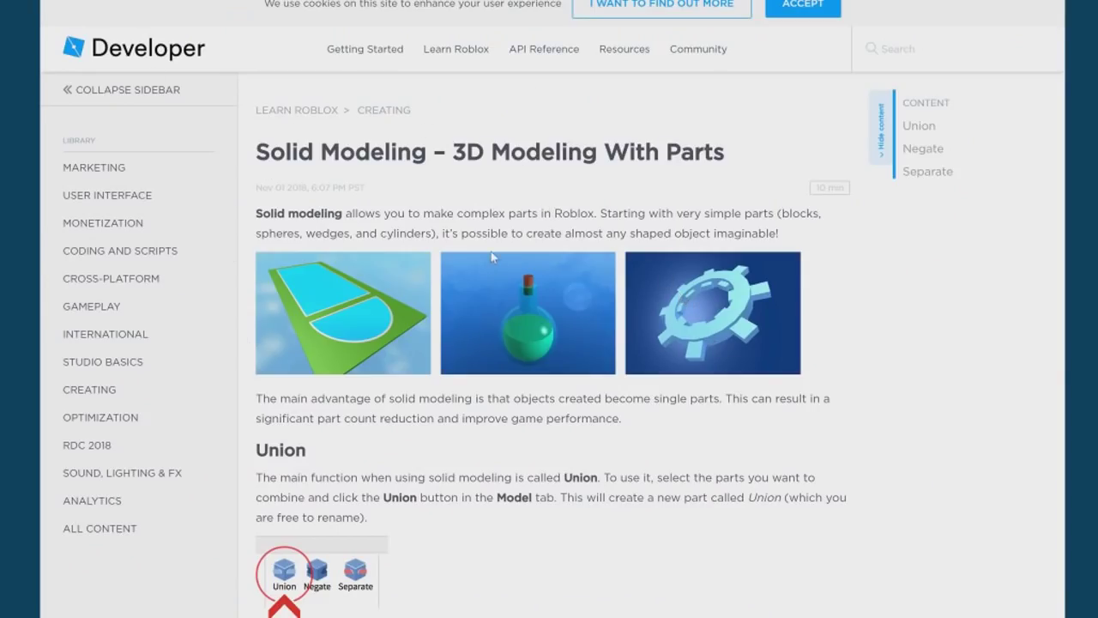
# - Read the Developer site's Solid Modeling article, covering Union, Negate, Separate and the solid modeling limitations
pyautogui.scroll(-3, 491, 256)
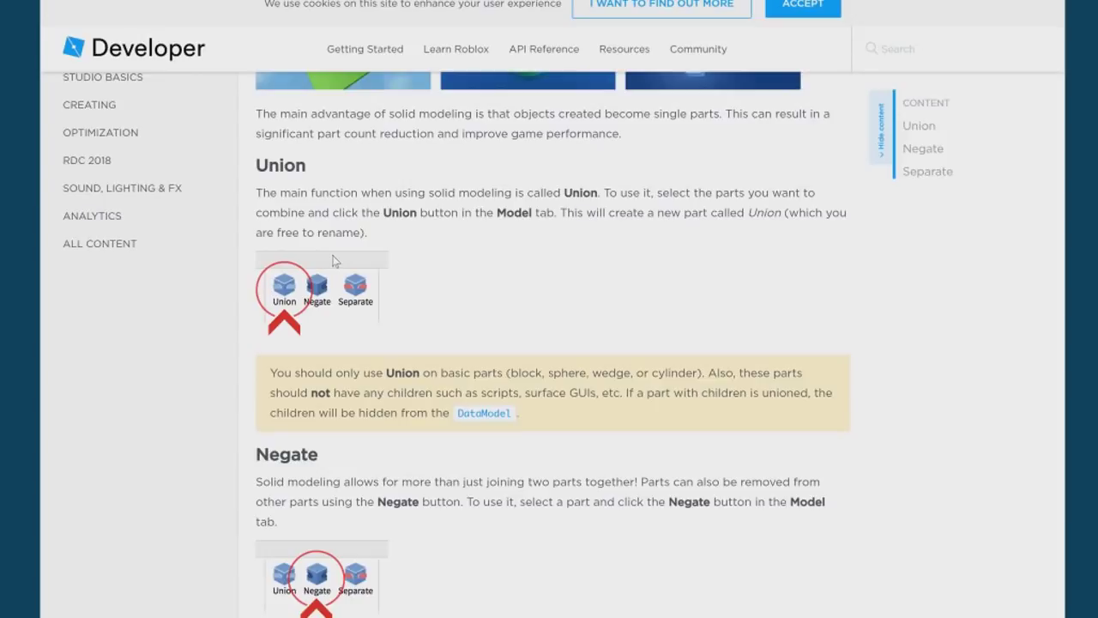
pyautogui.moveTo(512, 374); pyautogui.dragTo(687, 373)
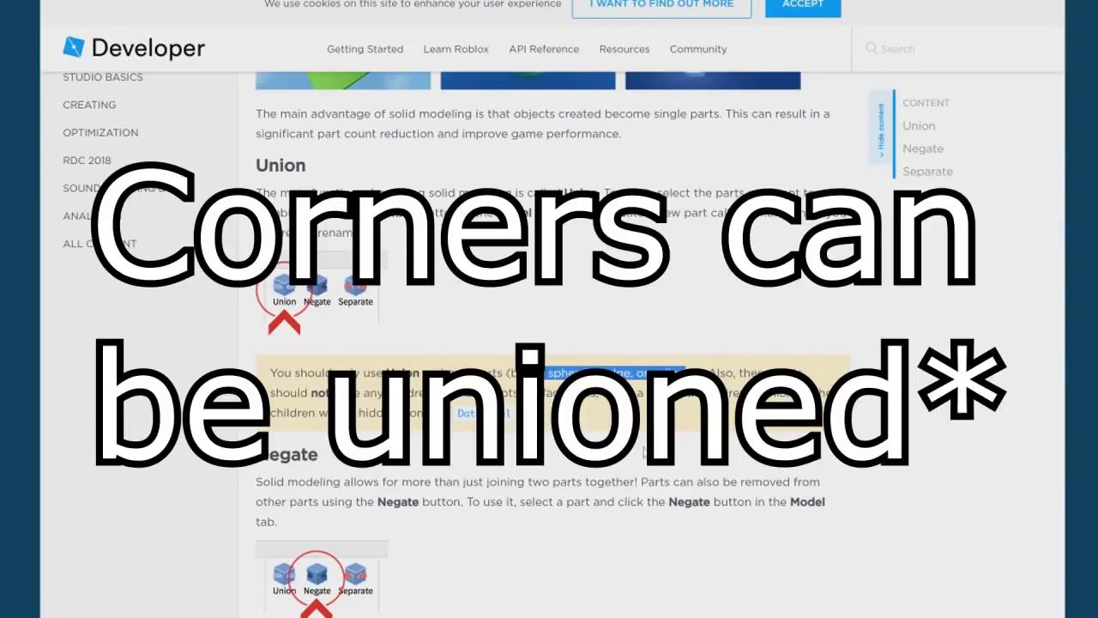
pyautogui.scroll(-6, 641, 421)
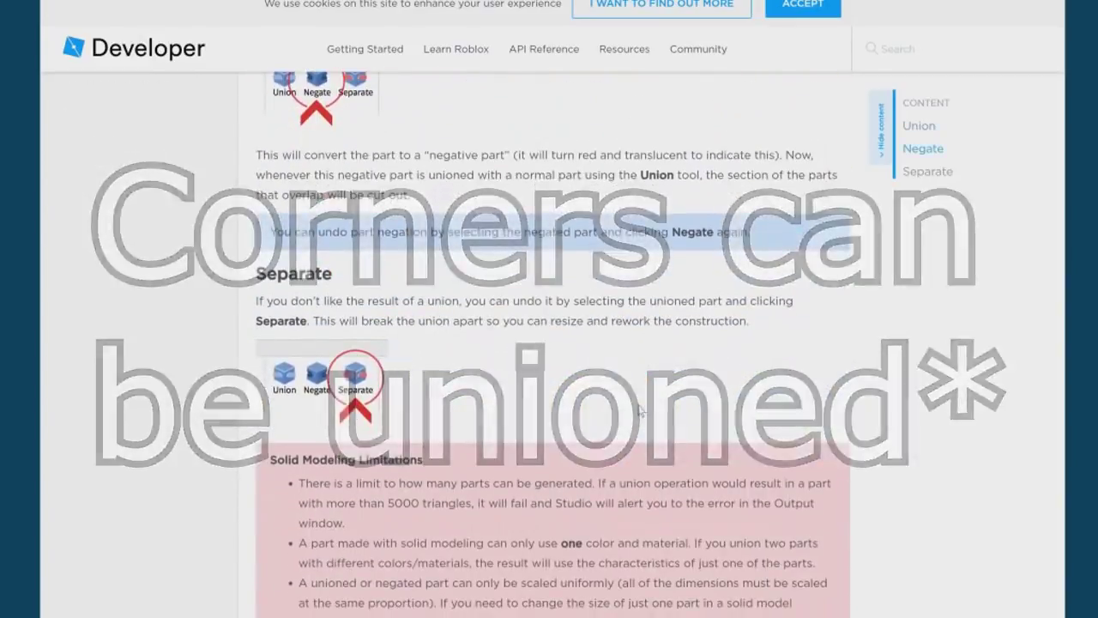
pyautogui.scroll(-4, 640, 410)
pyautogui.scroll(13, 635, 399)
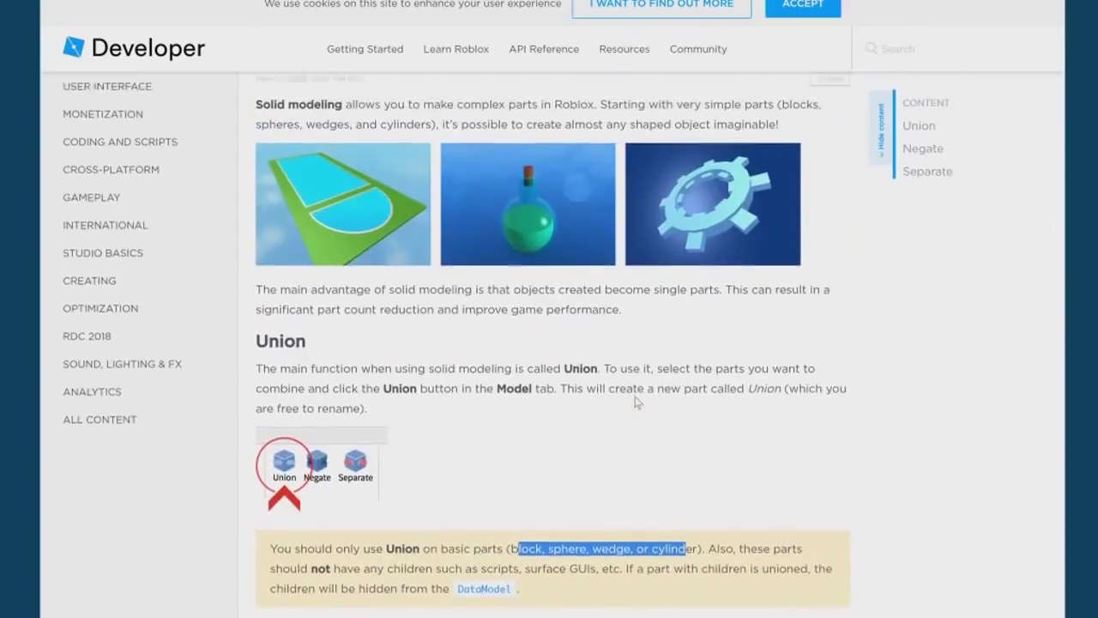
pyautogui.scroll(2, 637, 402)
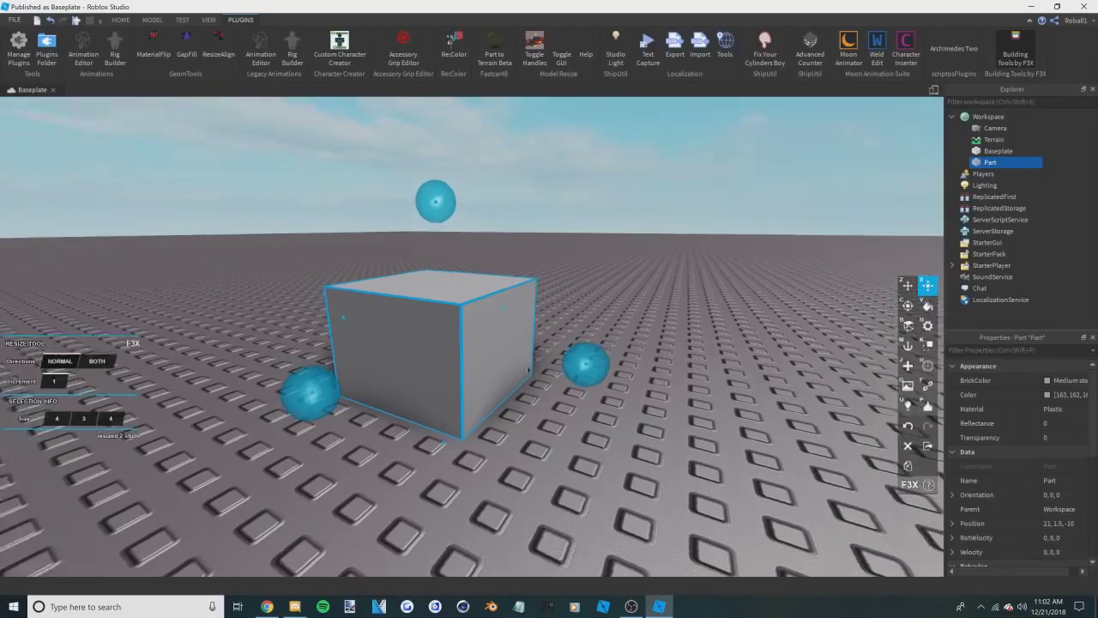
# - Resize the block's height to 4 studs, making it a 4 × 4 × 4 cube
pyautogui.moveTo(482, 186); pyautogui.dragTo(483, 153)
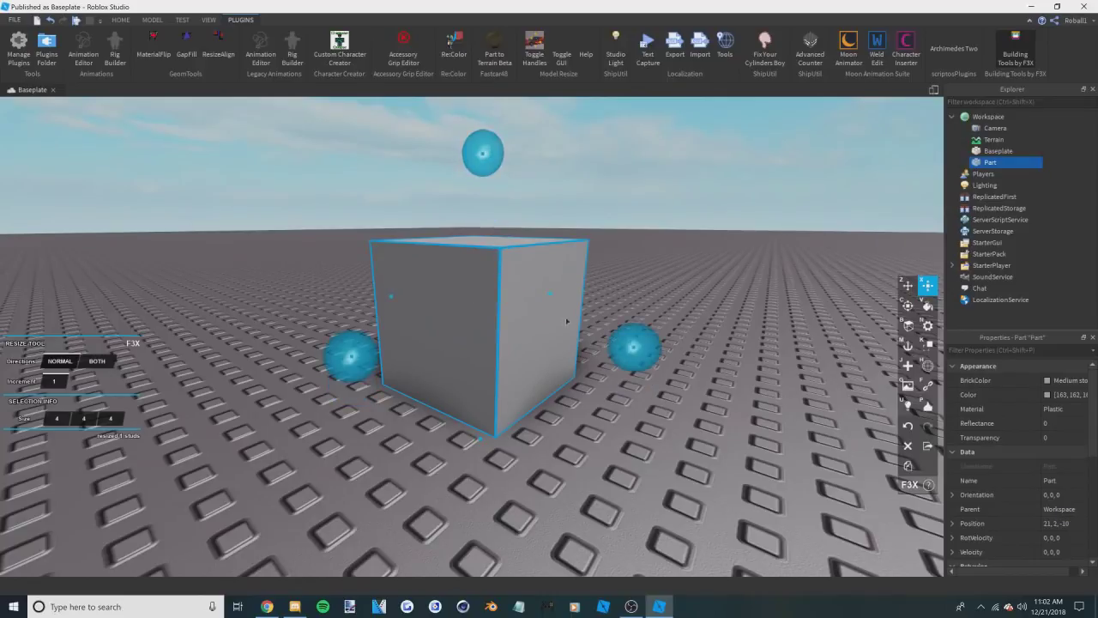
pyautogui.scroll(-4, 567, 321)
pyautogui.scroll(6, 566, 321)
pyautogui.scroll(-4, 567, 321)
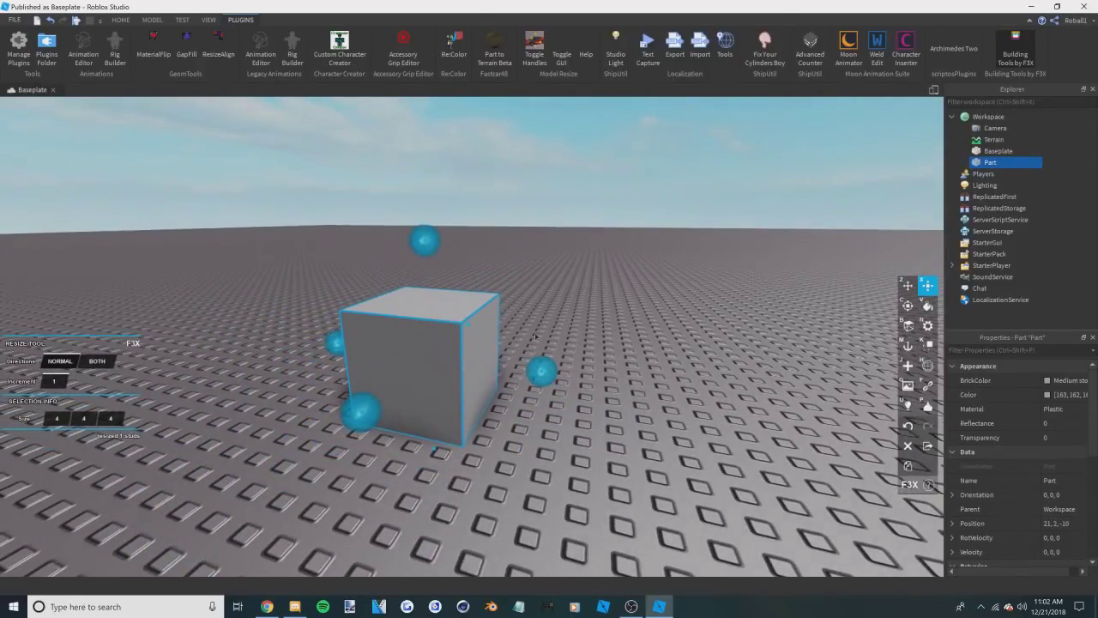
# - Duplicate the cube and move the copy to position 24, 5, -13 so it overlaps the original's upper corner
pyautogui.hotkey('ctrl', 'd')
pyautogui.press('z')
pyautogui.moveTo(429, 251); pyautogui.dragTo(438, 175)
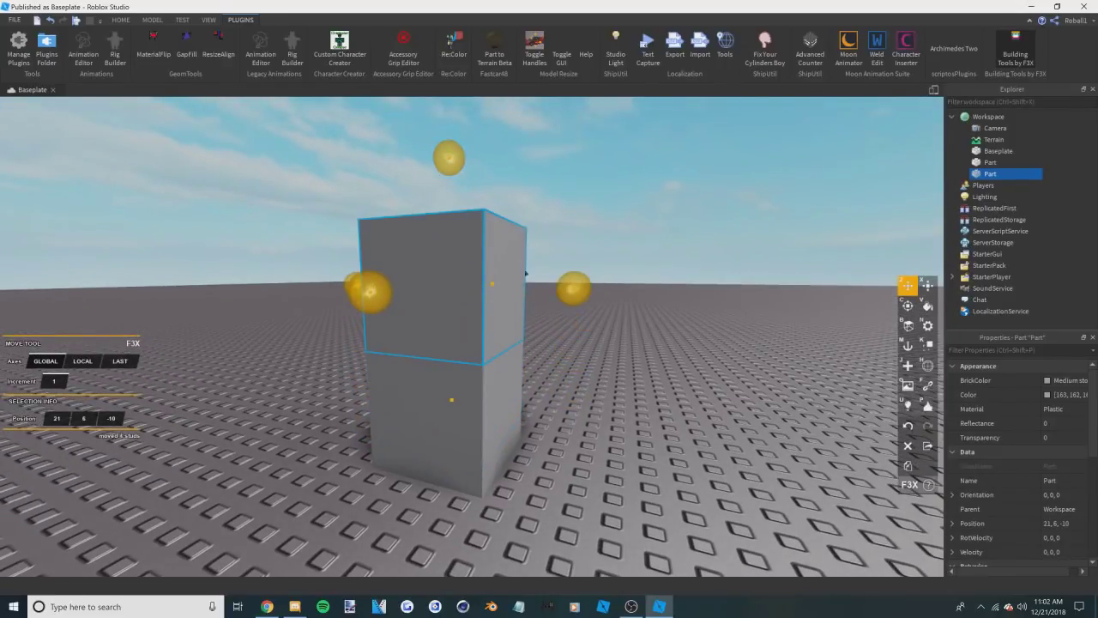
pyautogui.moveTo(544, 292); pyautogui.dragTo(361, 306)
pyautogui.press('f')
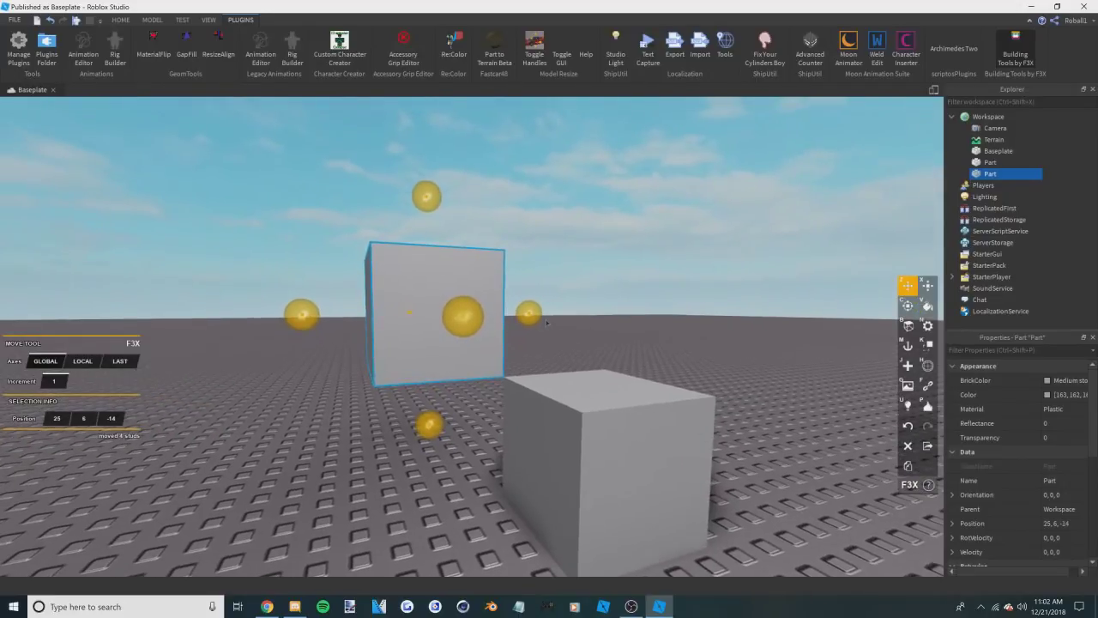
pyautogui.moveTo(429, 424); pyautogui.dragTo(429, 452)
pyautogui.moveTo(527, 338); pyautogui.dragTo(510, 363)
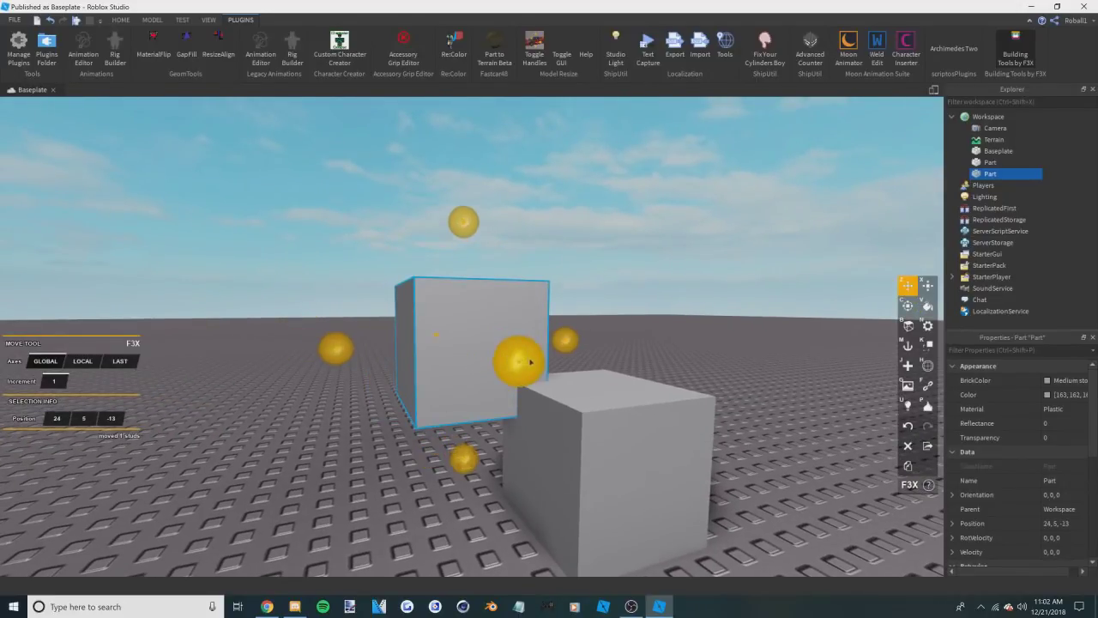
pyautogui.scroll(3, 531, 363)
pyautogui.scroll(-5, 531, 363)
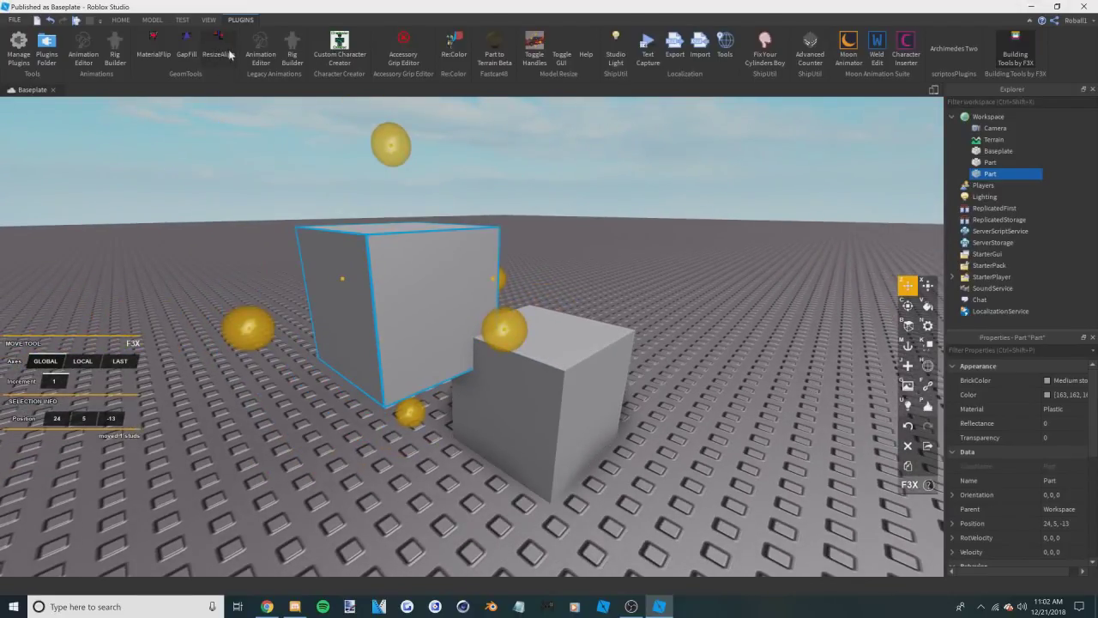
# - Negate the raised cube copy to convert it into a negative part
pyautogui.click(178, 24)
pyautogui.click(204, 21)
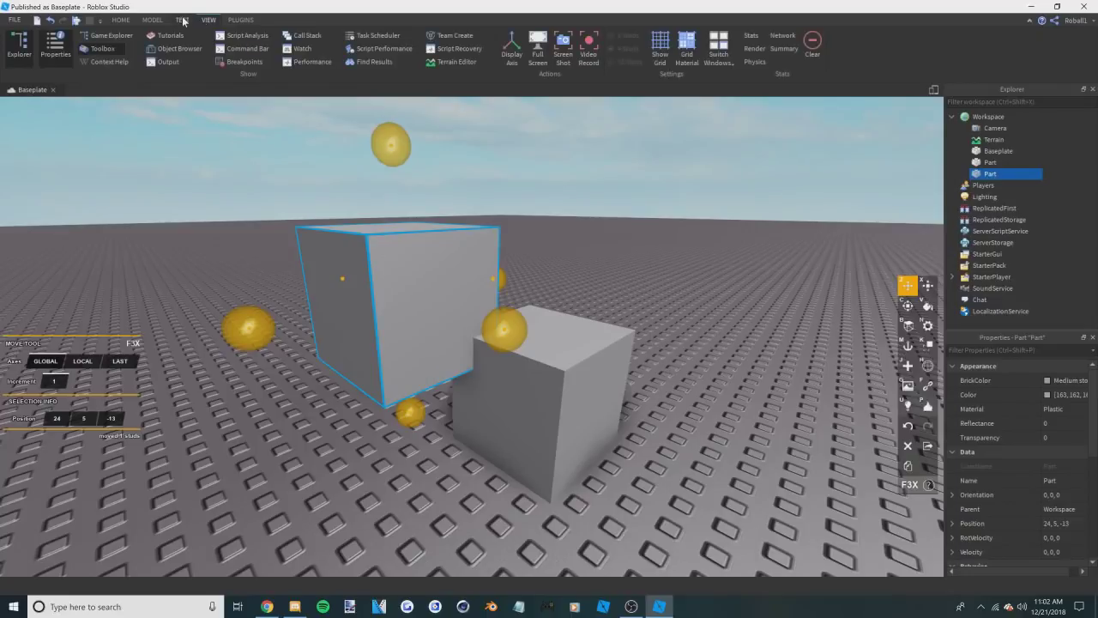
pyautogui.click(152, 23)
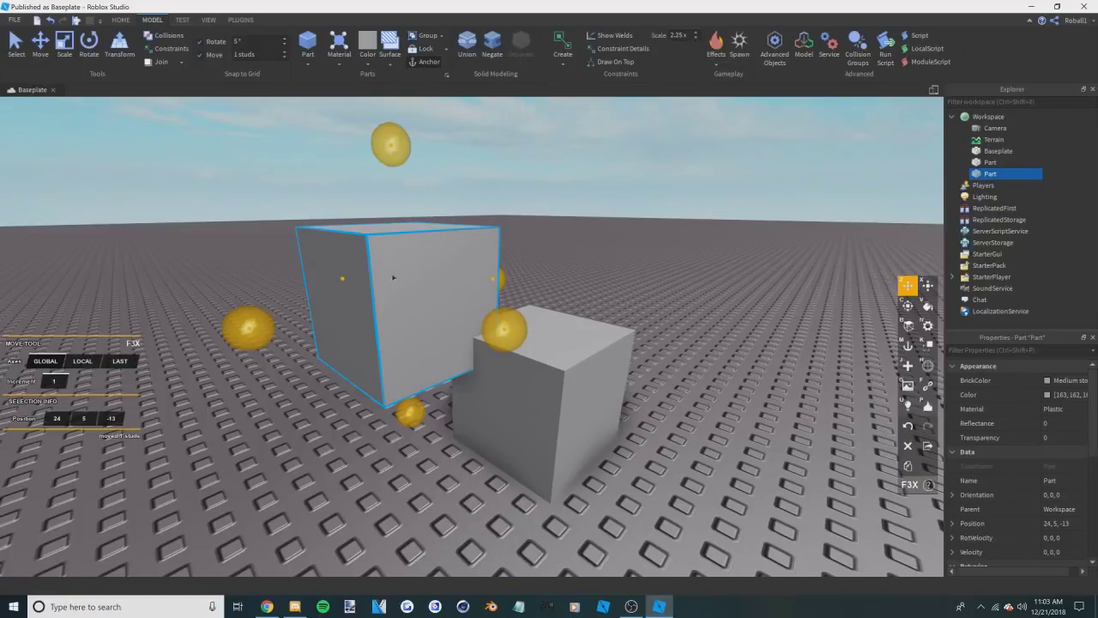
pyautogui.click(554, 215)
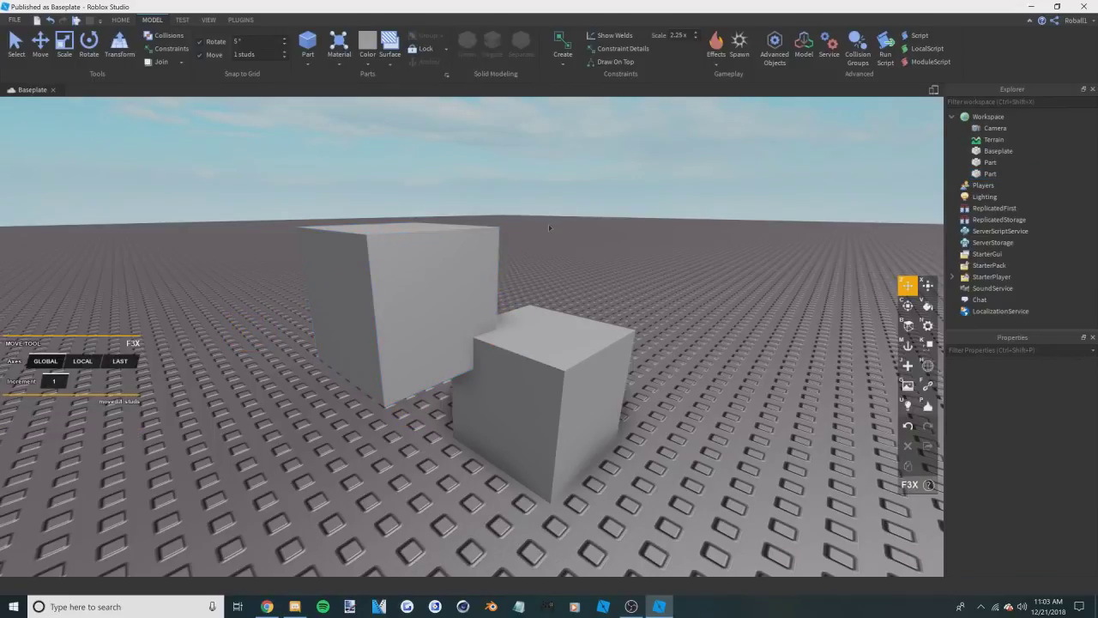
pyautogui.click(455, 264)
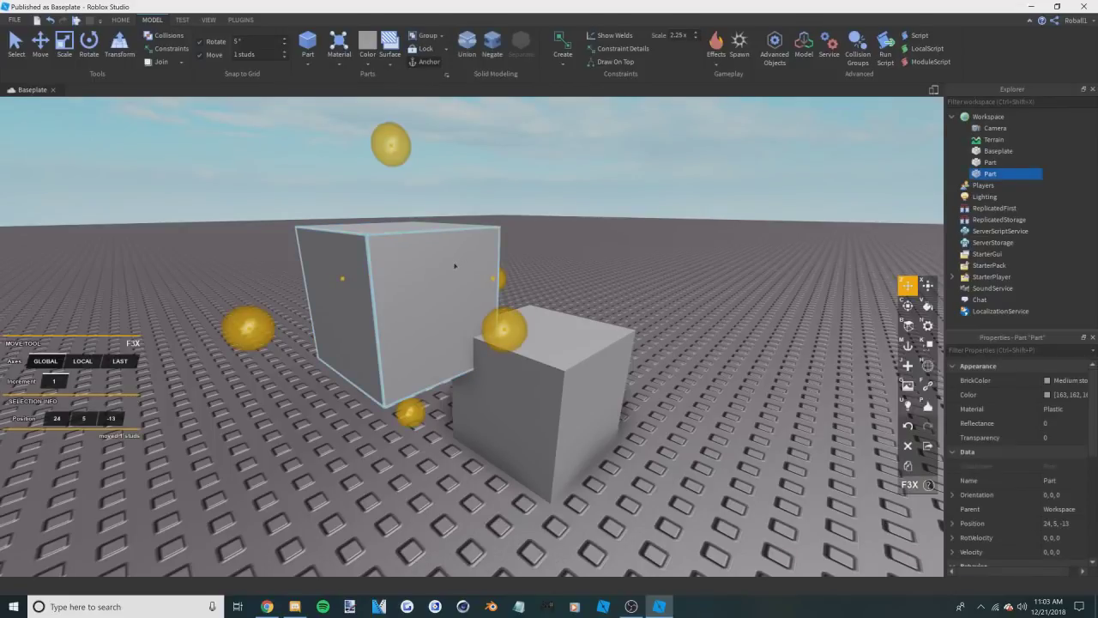
pyautogui.click(492, 56)
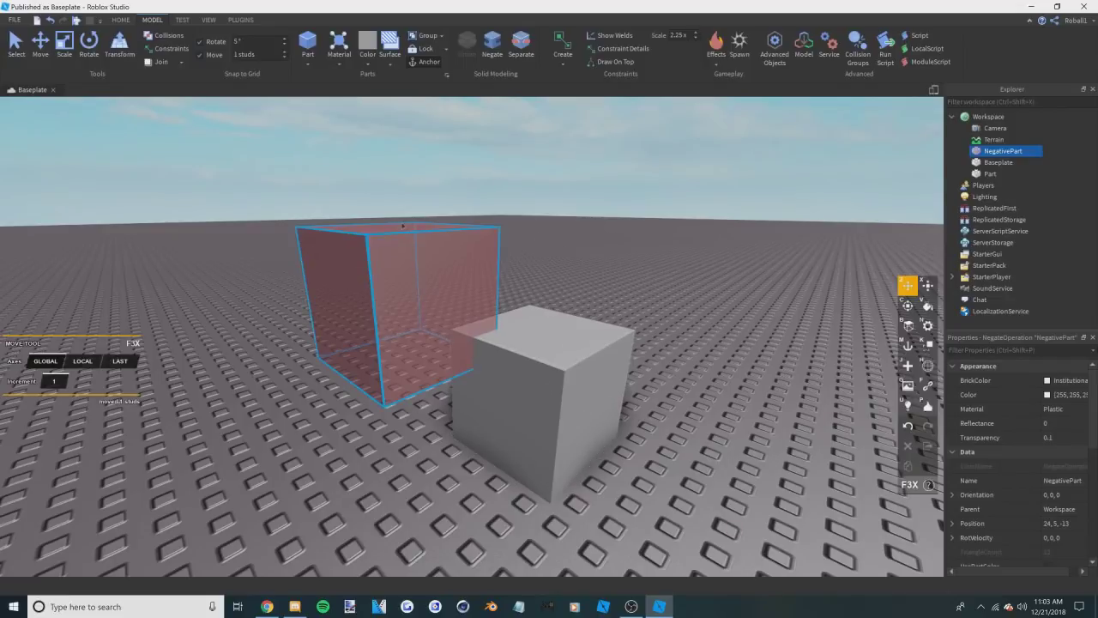
# - Select the negative part together with the solid cube and union them to cut out the overlapping corner
pyautogui.click(483, 248)
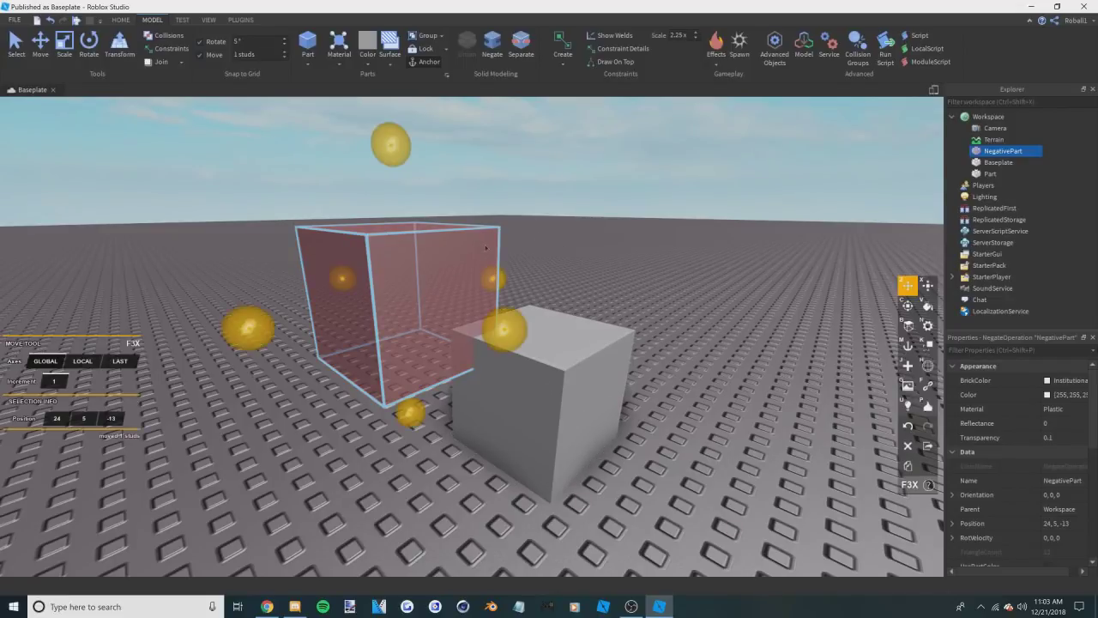
pyautogui.keyDown('shift'); pyautogui.click(577, 357); pyautogui.keyUp('shift')
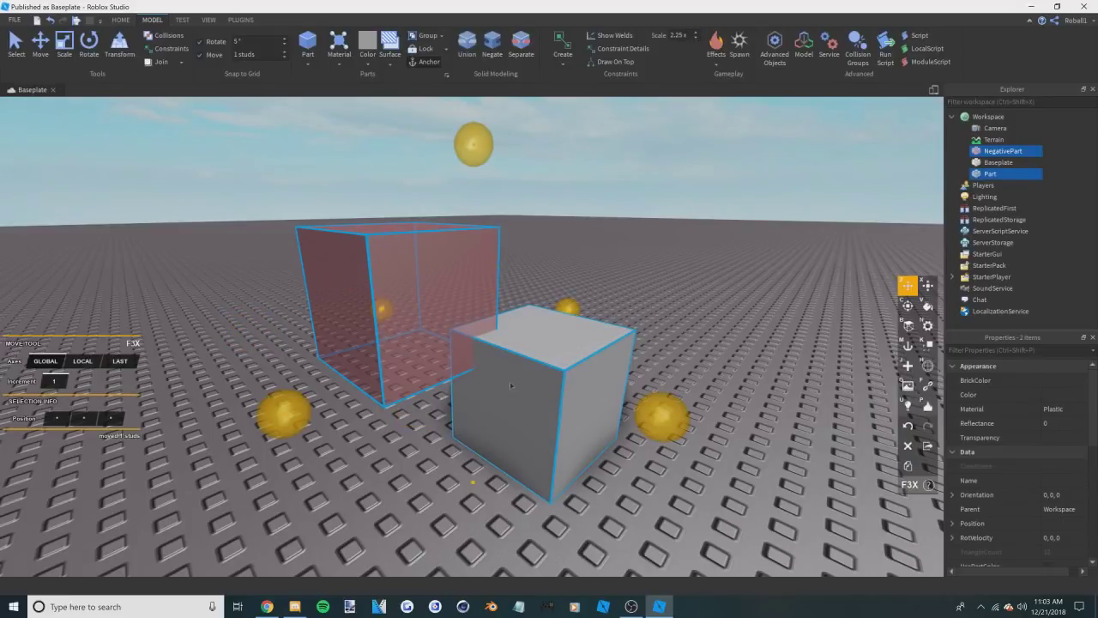
pyautogui.hotkey('ctrl', '1')
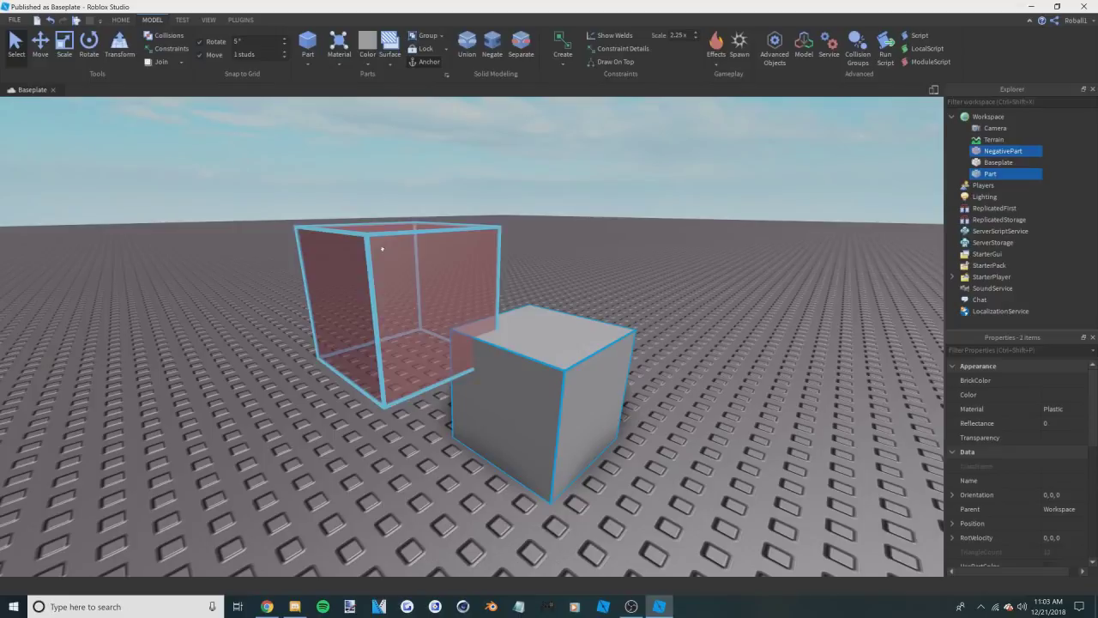
pyautogui.click(407, 258)
pyautogui.click(408, 258)
pyautogui.keyDown('shift'); pyautogui.click(566, 378); pyautogui.keyUp('shift')
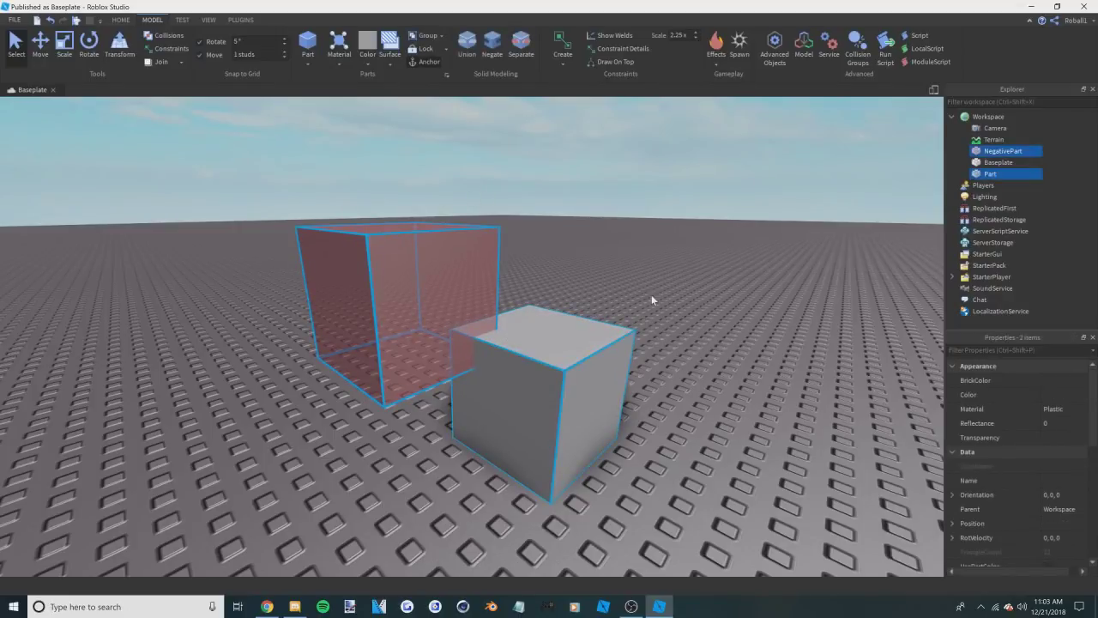
pyautogui.click(463, 58)
pyautogui.click(467, 287)
pyautogui.scroll(5, 467, 286)
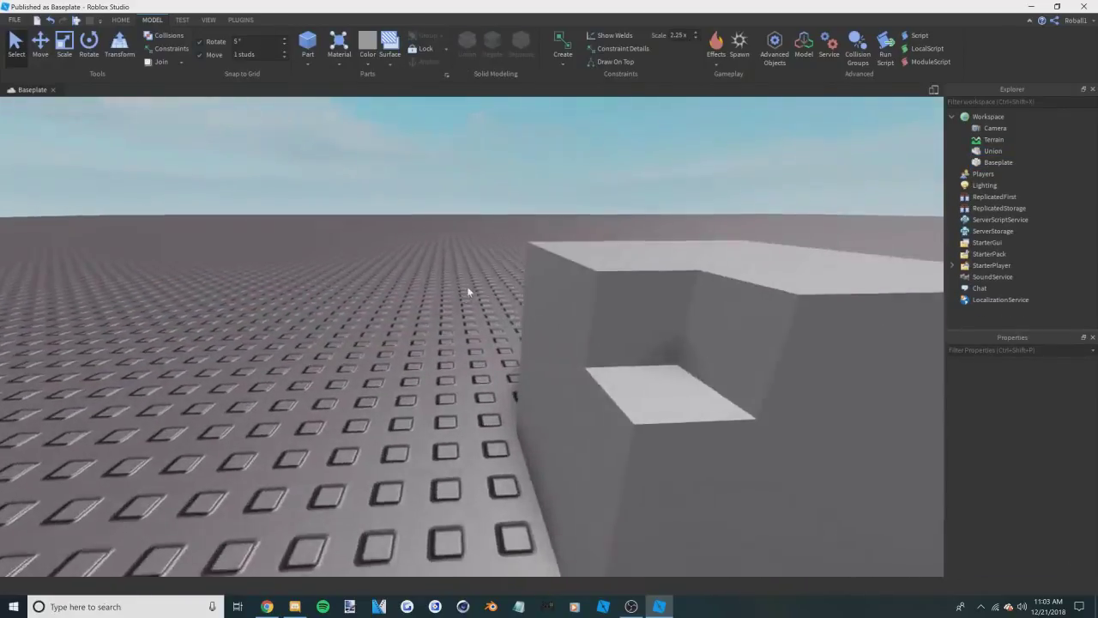
# - Separate the notched union back into its solid cube and negative part
pyautogui.moveTo(467, 287); pyautogui.dragTo(450, 261, button='right')
pyautogui.scroll(3, 509, 251)
pyautogui.click(452, 252)
pyautogui.hotkey('ctrl', 'shift', 'u')
# - Union the cube and the negative part again, and separate the result
pyautogui.moveTo(579, 200); pyautogui.dragTo(759, 202, button='right')
pyautogui.hotkey('ctrl', 'shift', 'g')
pyautogui.click(761, 207)
pyautogui.click(609, 372)
pyautogui.hotkey('ctrl', 'shift', 'u')
pyautogui.click(625, 219)
# - Reselect the negative part and the cube, union them, and split the union once more
pyautogui.click(512, 246)
pyautogui.keyDown('ctrl'); pyautogui.click(610, 345); pyautogui.keyUp('ctrl')
pyautogui.rightClick(572, 359)
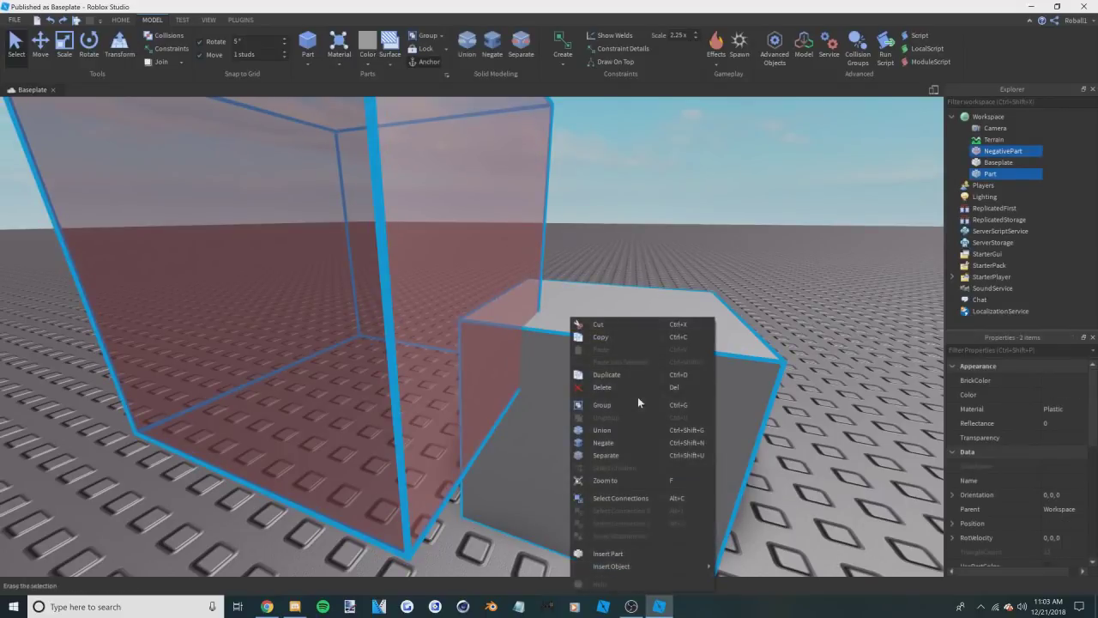
pyautogui.click(631, 427)
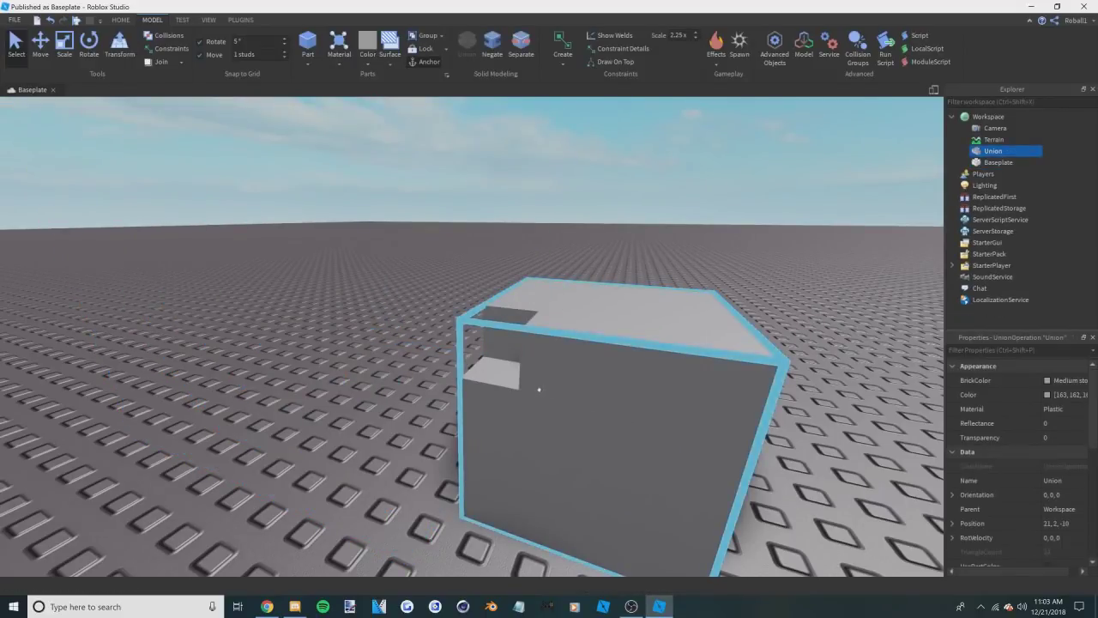
pyautogui.hotkey('ctrl', 'shift', 'u')
pyautogui.click(555, 109)
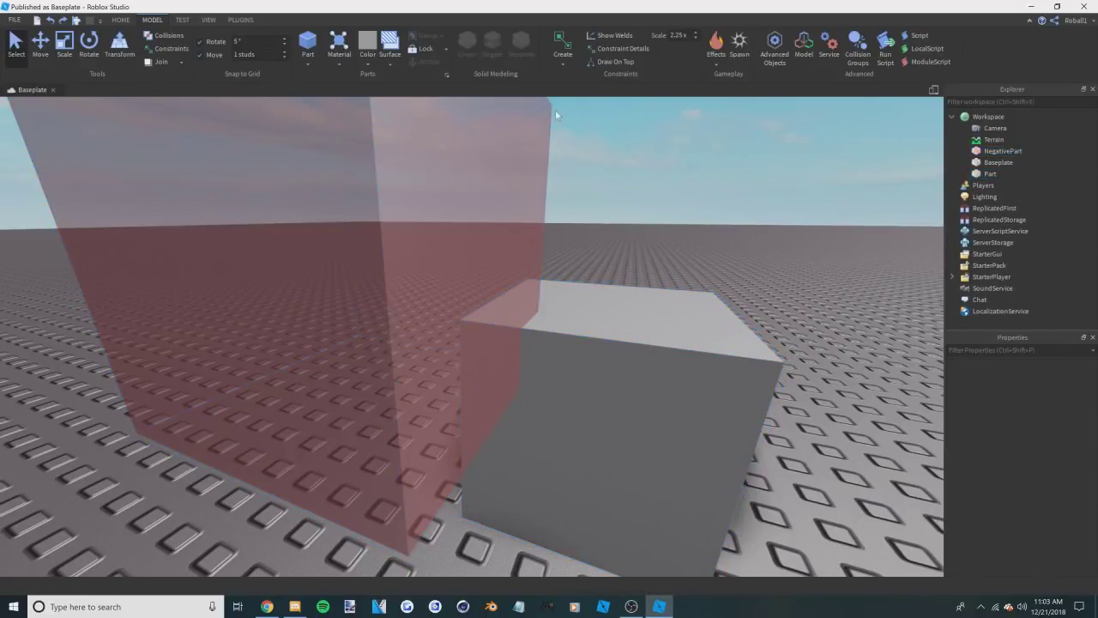
# - Cut the cube's corner by unioning it with the negative part, and separate that union again
pyautogui.click(466, 284)
pyautogui.keyDown('ctrl'); pyautogui.click(562, 373); pyautogui.keyUp('ctrl')
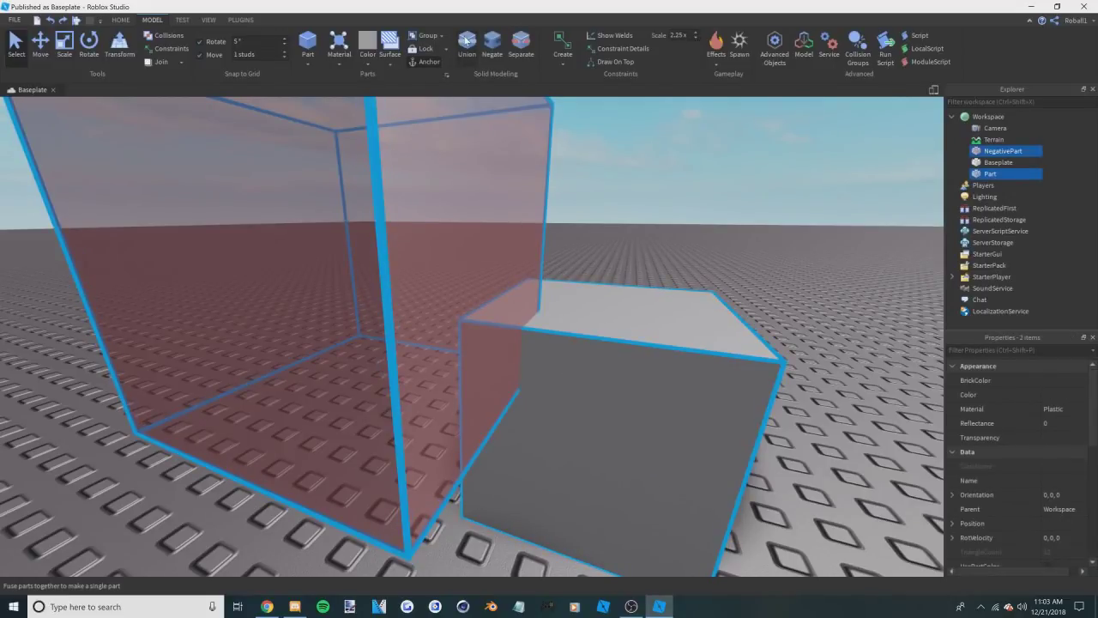
pyautogui.rightClick(542, 325)
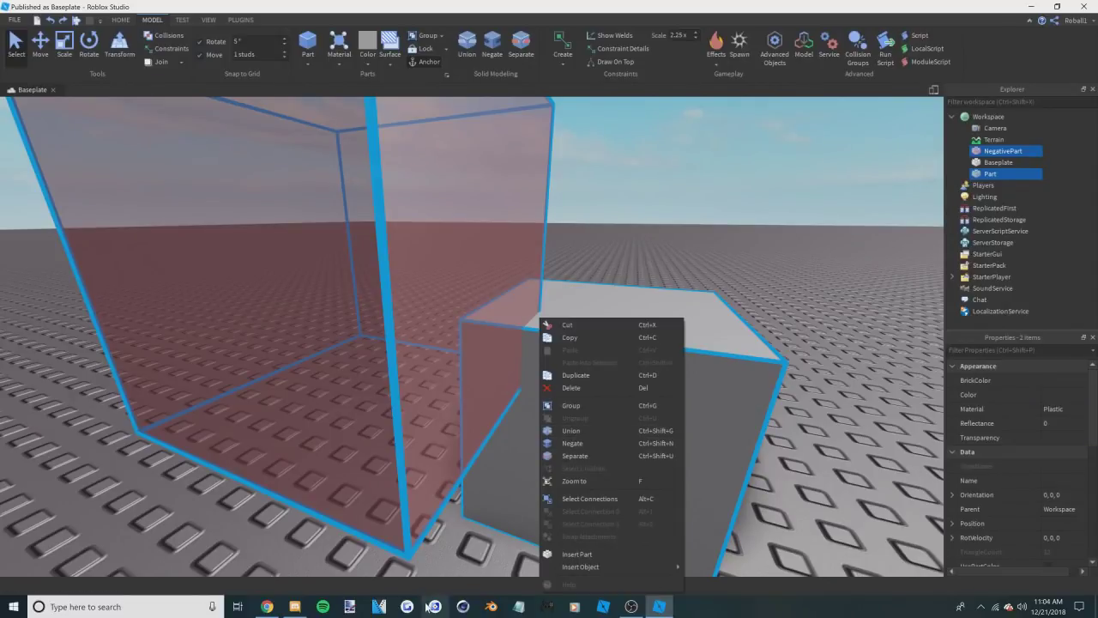
pyautogui.click(571, 430)
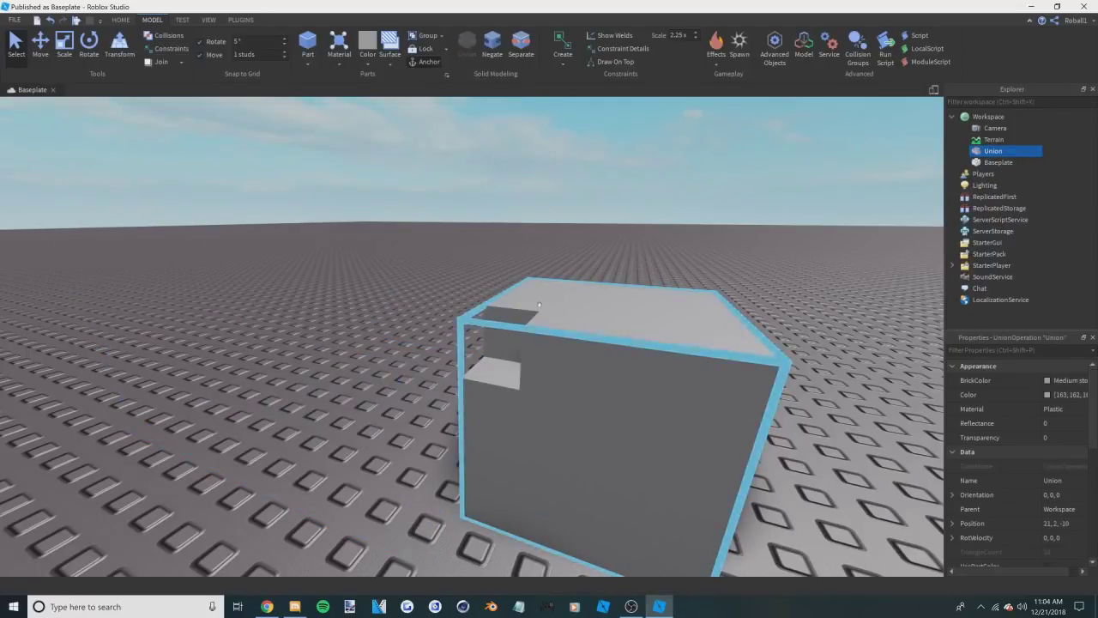
pyautogui.click(522, 67)
pyautogui.click(631, 252)
# - Delete the negative part beside the cube and bring up the plugin tools
pyautogui.moveTo(631, 252); pyautogui.dragTo(631, 251, button='right')
pyautogui.press('s')
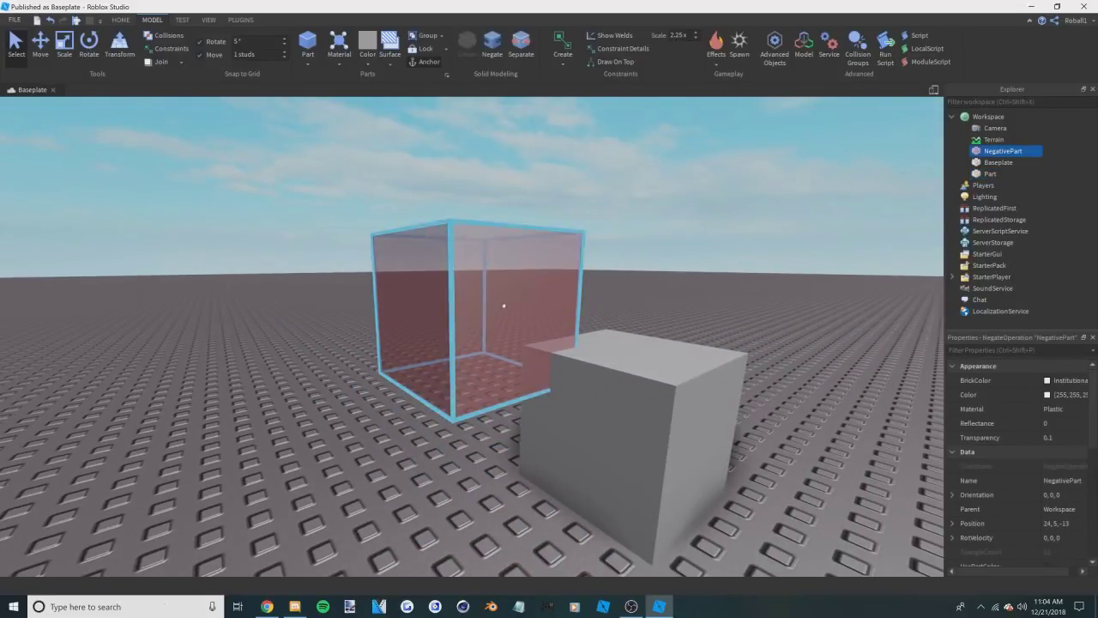
pyautogui.press('Delete')
pyautogui.click(244, 21)
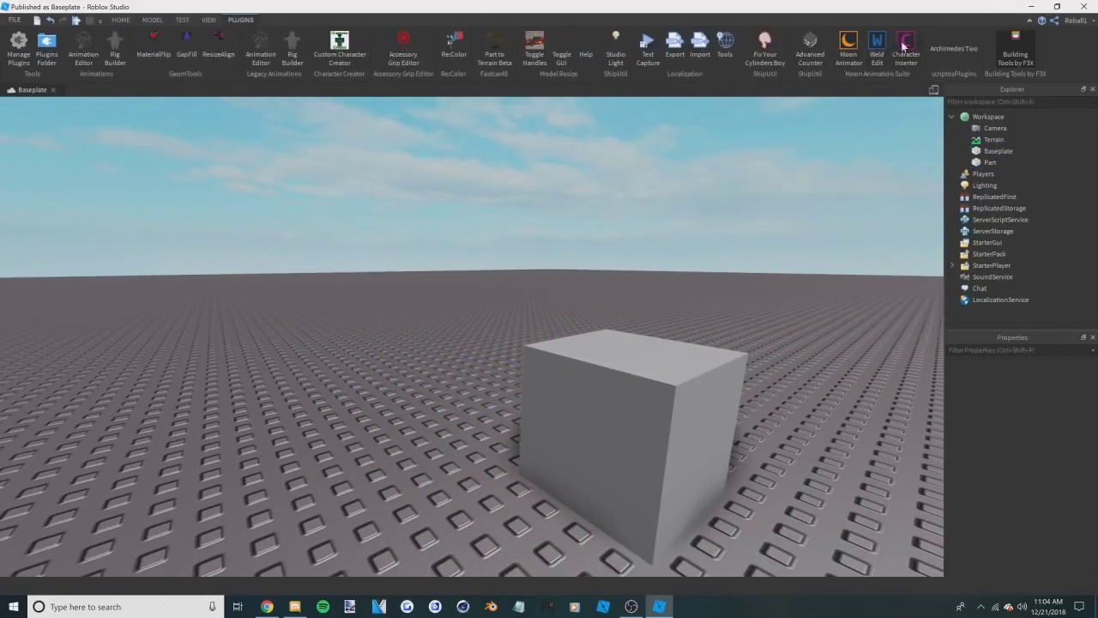
# - Activate Building Tools by F3X, duplicate the cube and move the copy 4 studs along X so it sits flush beside the original
pyautogui.click(1016, 59)
pyautogui.click(660, 407)
pyautogui.press('f')
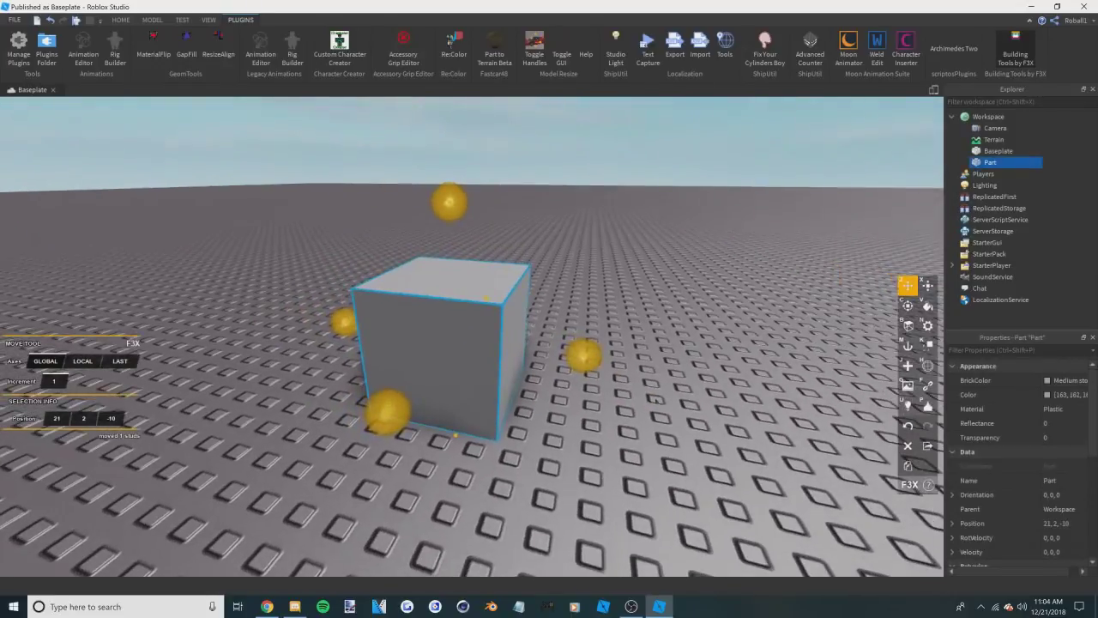
pyautogui.moveTo(581, 353); pyautogui.dragTo(453, 335)
pyautogui.moveTo(453, 336); pyautogui.dragTo(512, 331, button='right')
pyautogui.press('w')
pyautogui.press('a')
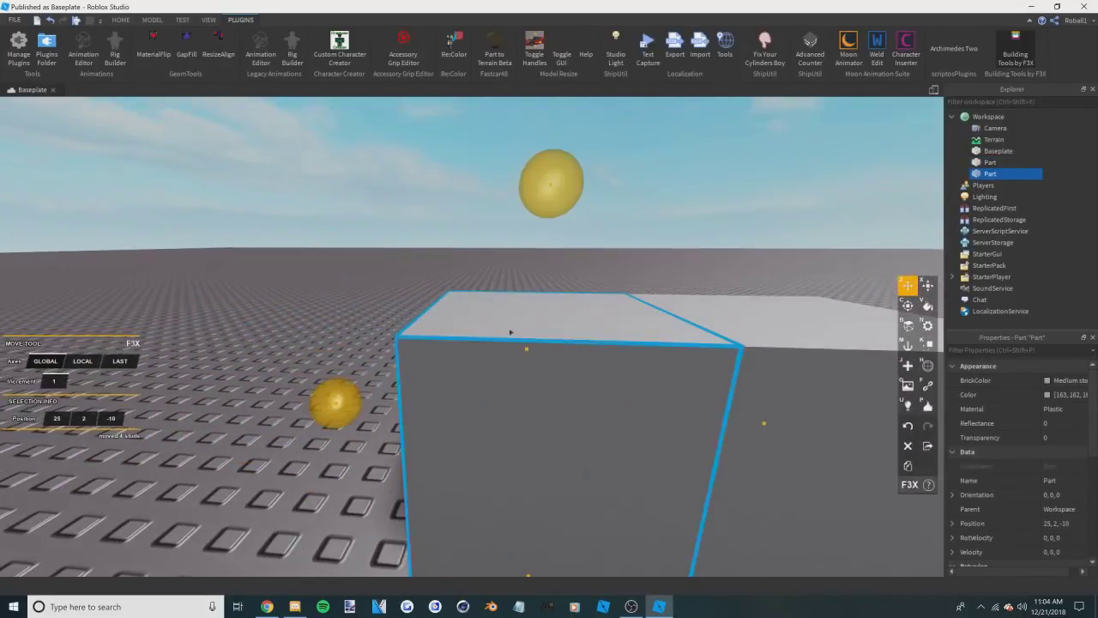
# - Paint the duplicated cube purple with the Mulberry colour
pyautogui.press('d')
pyautogui.press('v')
pyautogui.click(84, 307)
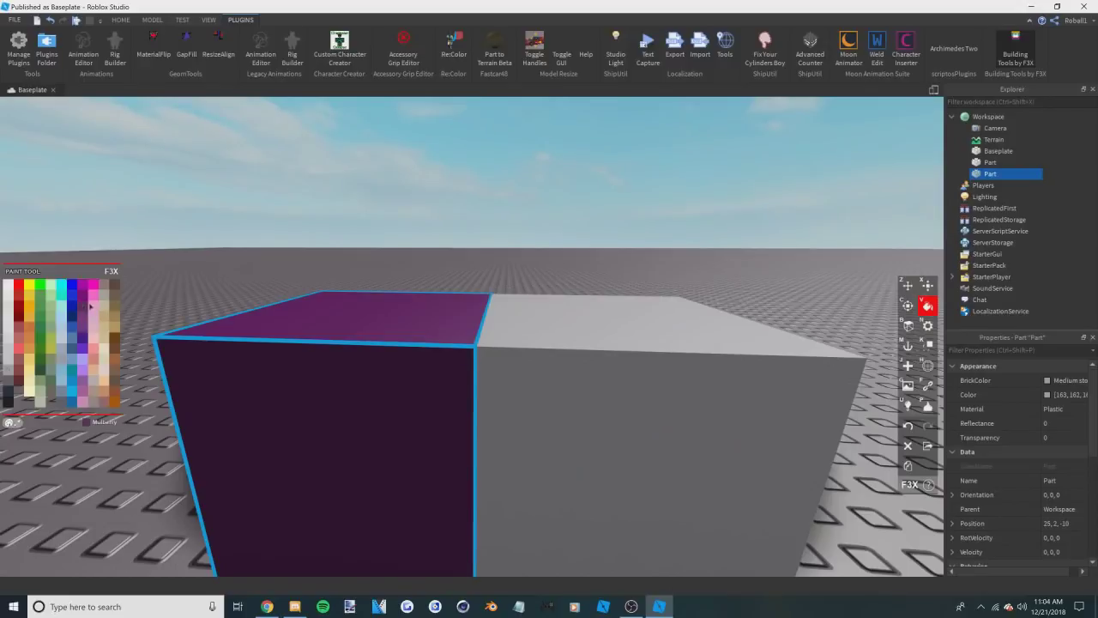
# - Paint the original cube with the Burlap colour and clear the selection
pyautogui.press('z')
pyautogui.click(591, 414)
pyautogui.press('v')
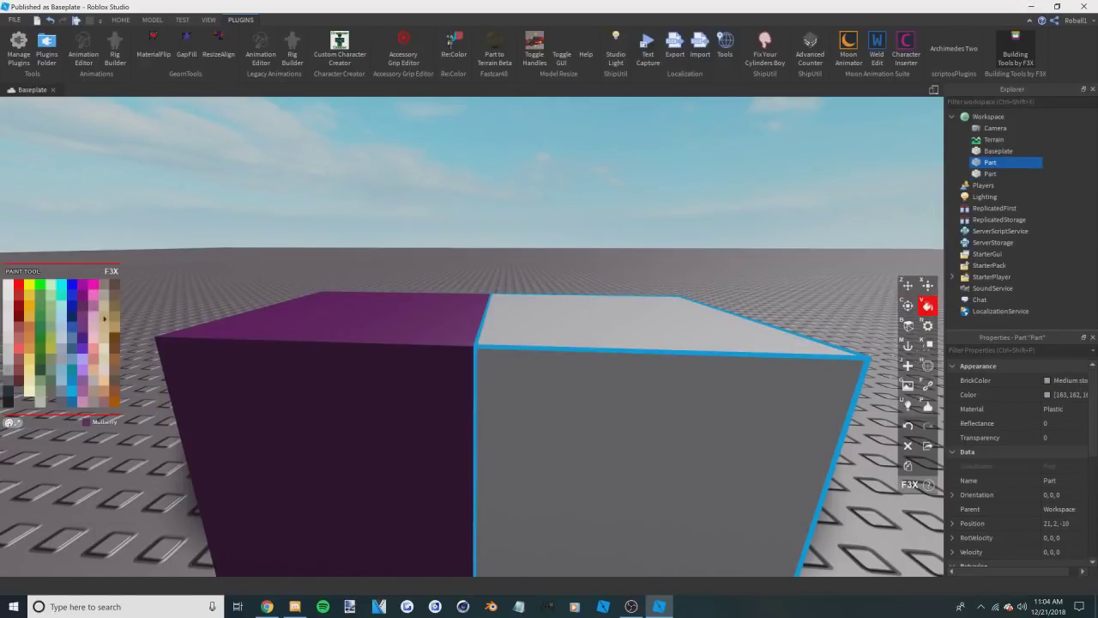
pyautogui.press('z')
pyautogui.click(488, 267)
pyautogui.moveTo(552, 273); pyautogui.dragTo(553, 292, button='right')
pyautogui.click(554, 292)
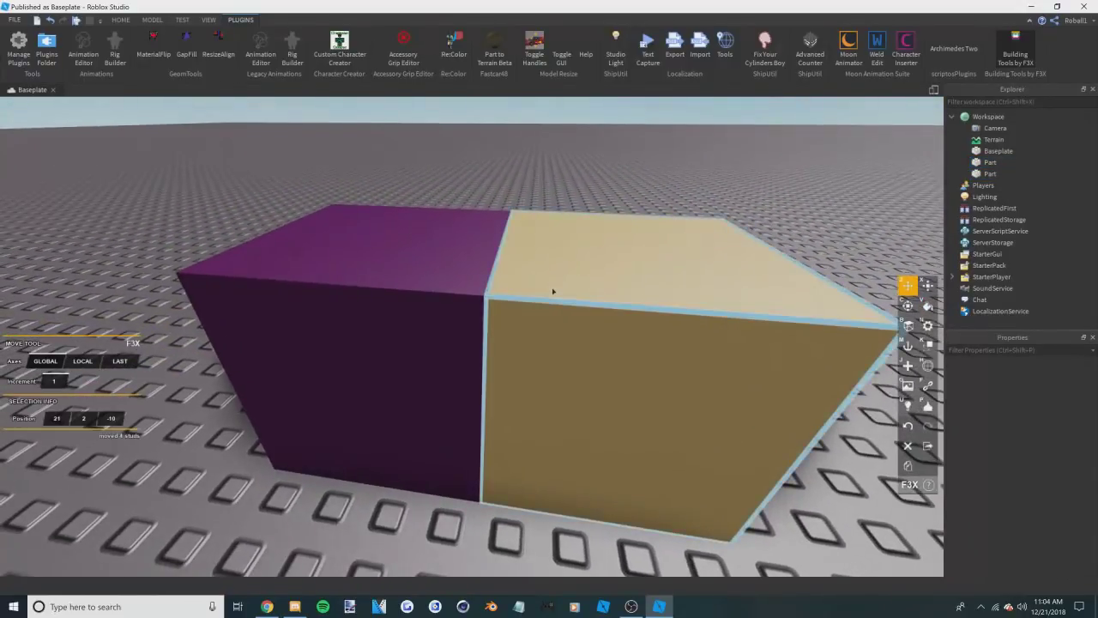
pyautogui.click(404, 241)
pyautogui.click(455, 176)
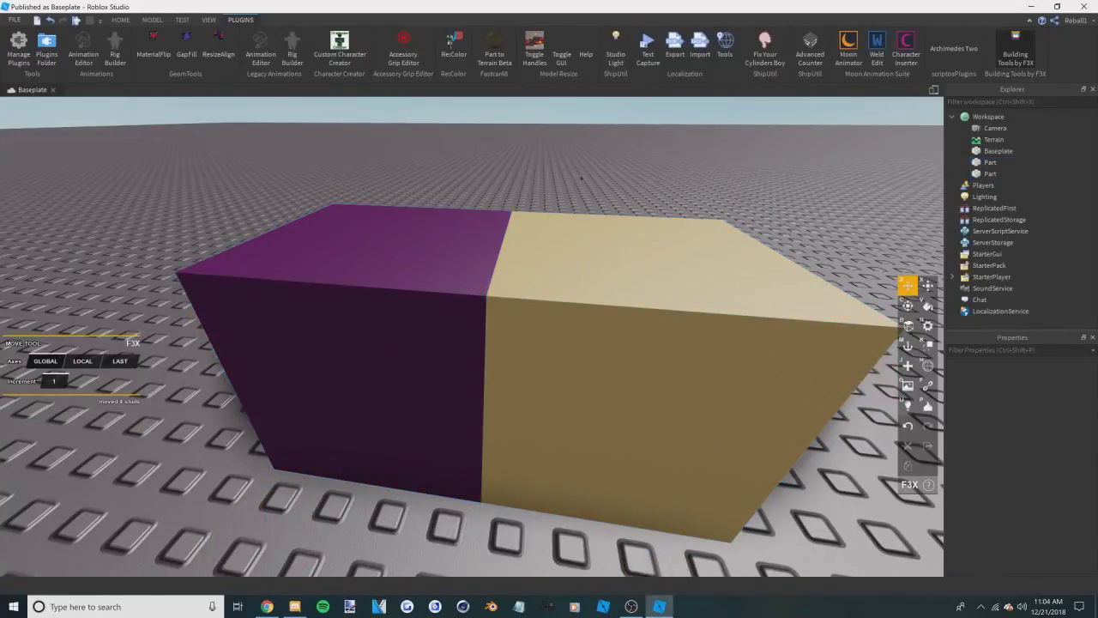
# - Select the Burlap and Mulberry cubes together and union them
pyautogui.click(580, 264)
pyautogui.keyDown('shift'); pyautogui.click(452, 262); pyautogui.keyUp('shift')
pyautogui.rightClick(488, 257)
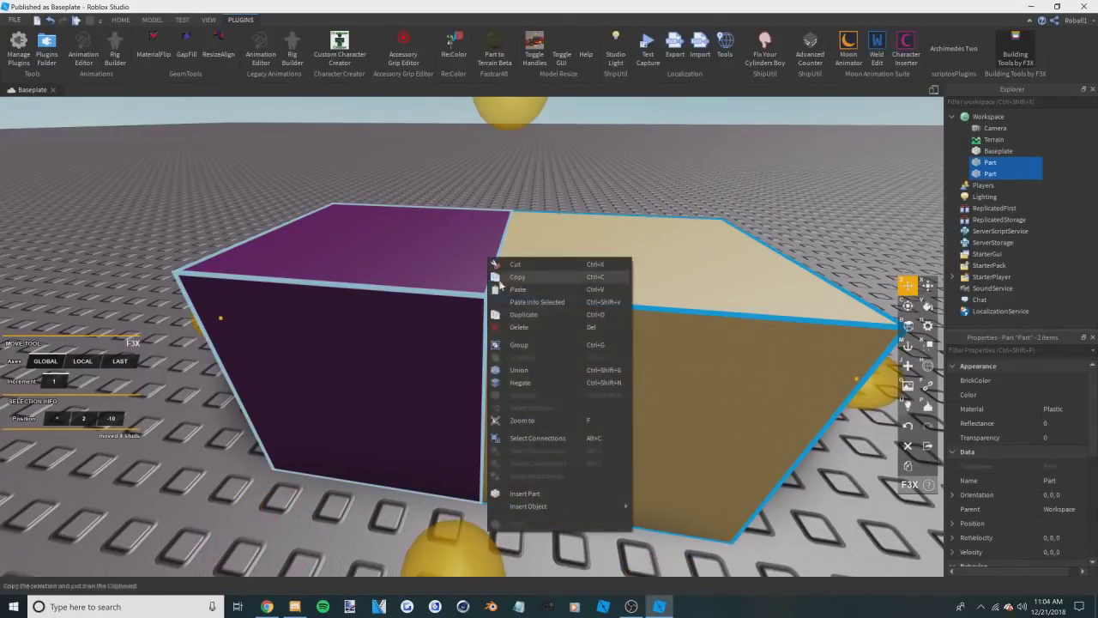
pyautogui.click(516, 369)
# - Examine the unioned block from several sides to see how its two colours are kept
pyautogui.click(626, 181)
pyautogui.press('w')
pyautogui.moveTo(626, 182); pyautogui.dragTo(625, 181, button='right')
pyautogui.press('w')
pyautogui.press('s')
pyautogui.scroll(-5, 625, 181)
pyautogui.click(567, 277)
pyautogui.moveTo(567, 278); pyautogui.dragTo(493, 358, button='right')
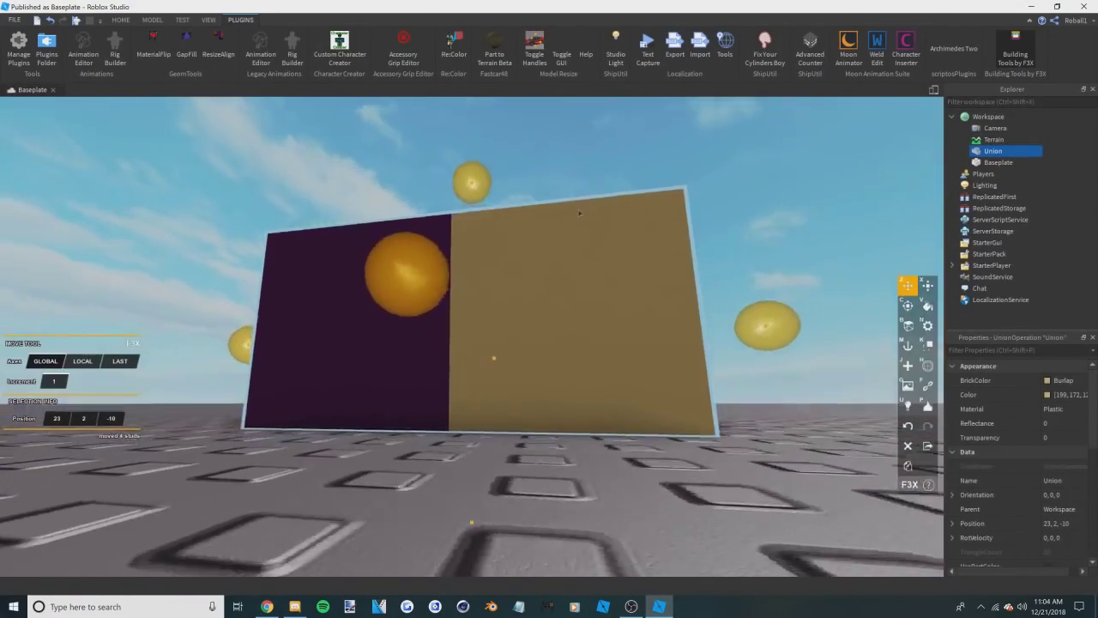
pyautogui.scroll(5, 579, 213)
pyautogui.scroll(2, 579, 213)
pyautogui.moveTo(579, 213); pyautogui.dragTo(732, 258, button='right')
# - Undo the union of the two coloured cubes, reselect both and union them again
pyautogui.hotkey('ctrl', 'z')
pyautogui.click(726, 254)
pyautogui.moveTo(778, 182); pyautogui.dragTo(362, 389)
pyautogui.click(152, 18)
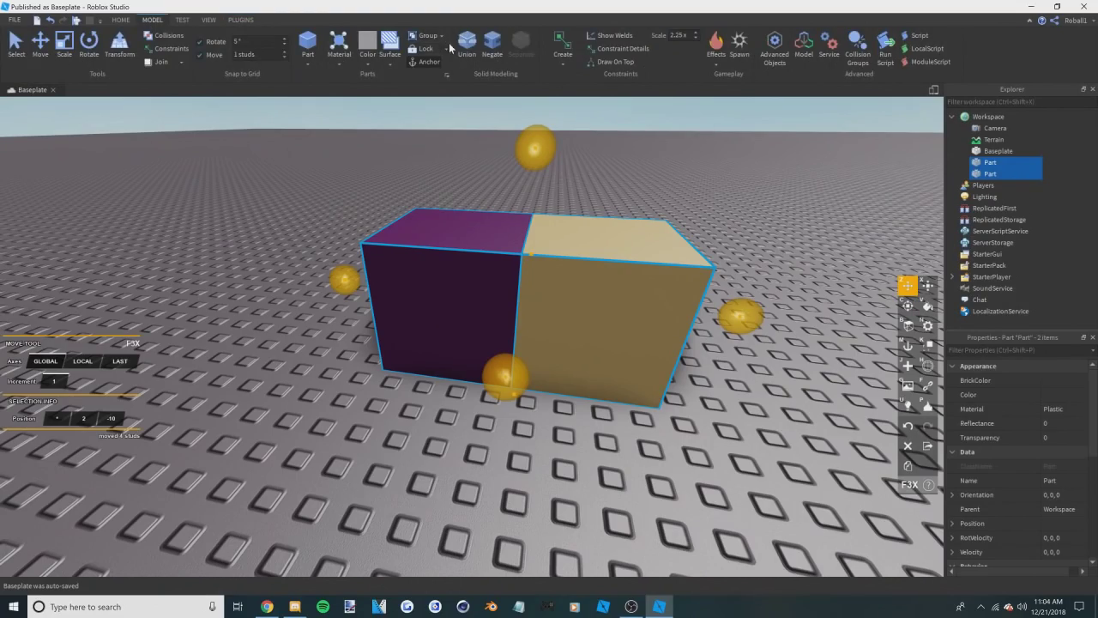
pyautogui.click(533, 184)
pyautogui.moveTo(533, 184); pyautogui.dragTo(534, 184, button='right')
pyautogui.press('w')
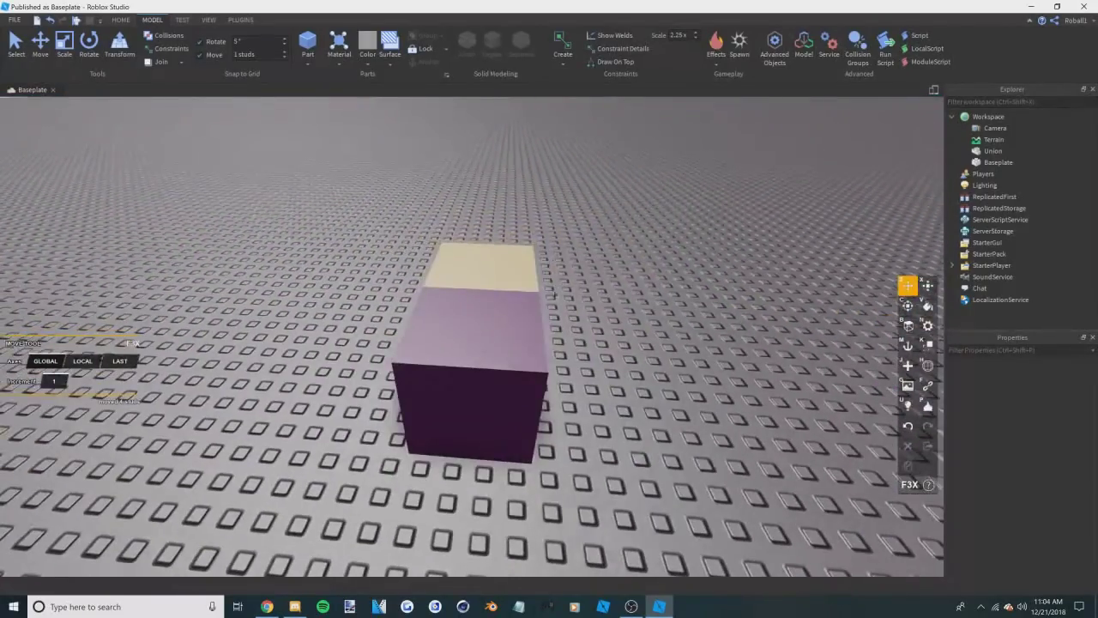
# - Undo the repeated union so the Mulberry and Burlap cubes are separate parts
pyautogui.hotkey('ctrl', 'z')
pyautogui.click(609, 281)
pyautogui.press('w')
pyautogui.moveTo(652, 291); pyautogui.dragTo(652, 291, button='right')
pyautogui.press('s')
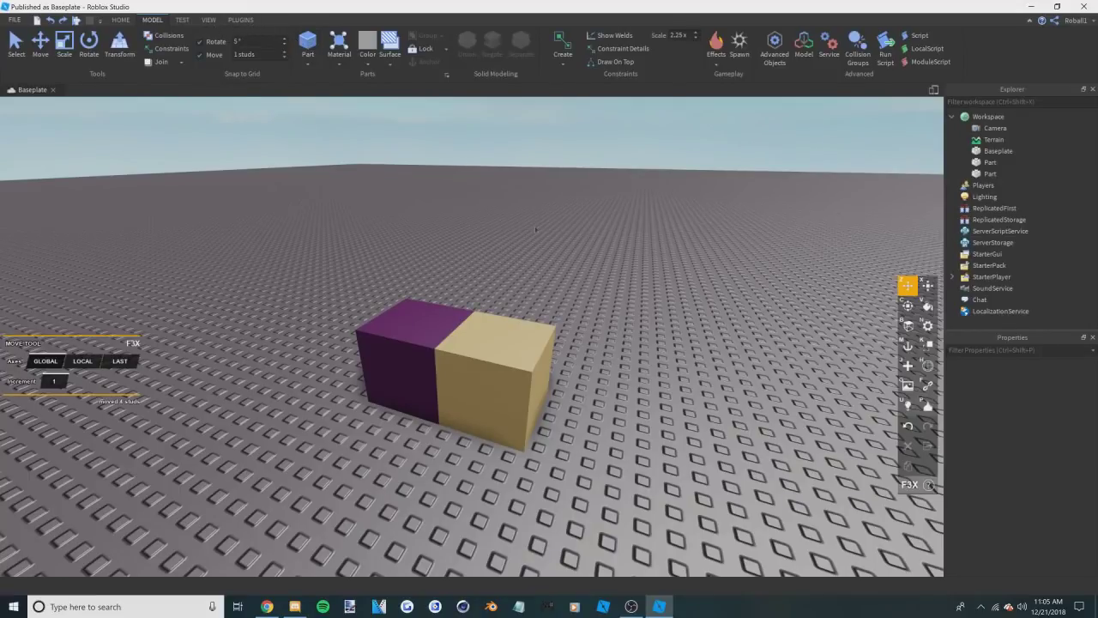
# - Select the Burlap cube and raise it about 2 studs above its place beside the Mulberry cube
pyautogui.click(524, 342)
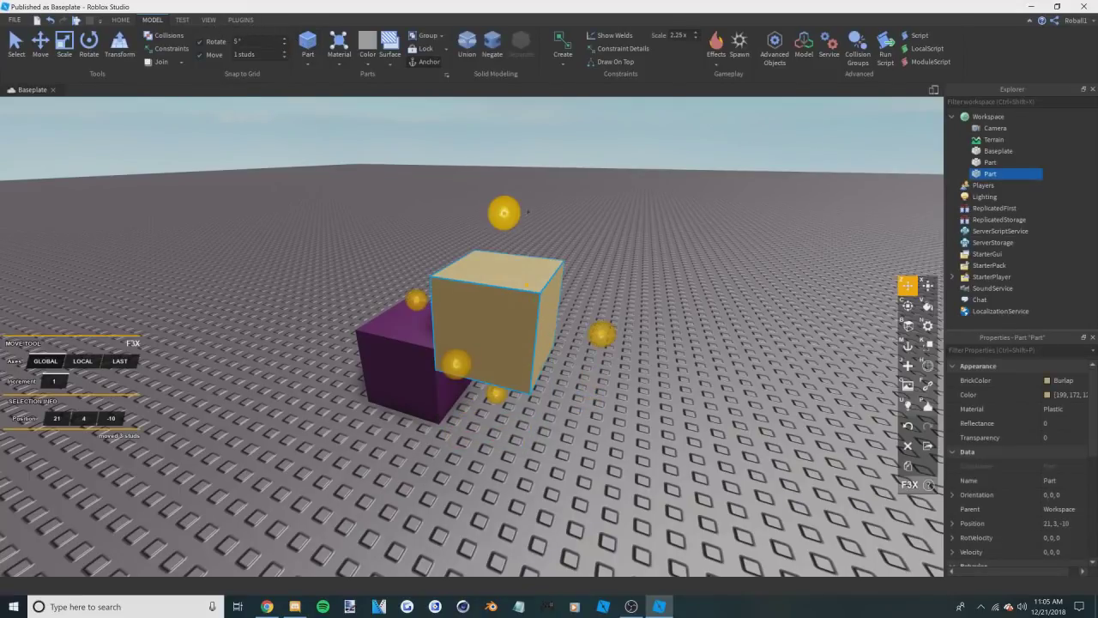